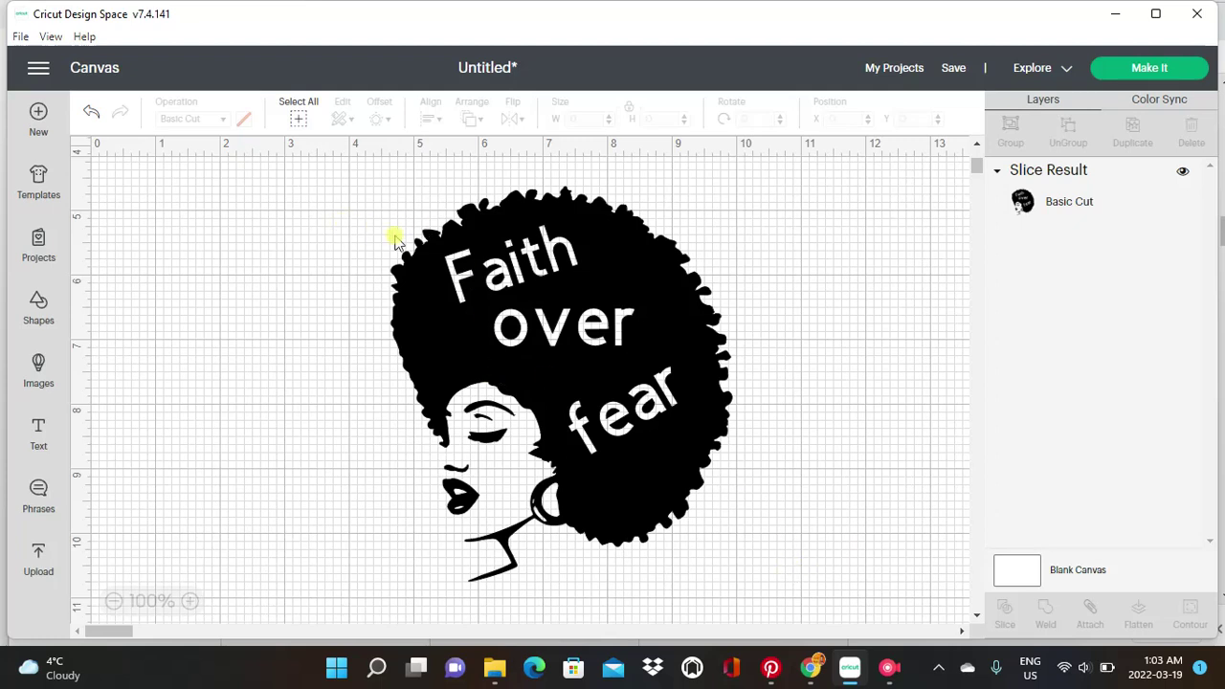
Select the finished 'Faith over fear' Slice Result and delete it.
drag(424, 264, 425, 268)
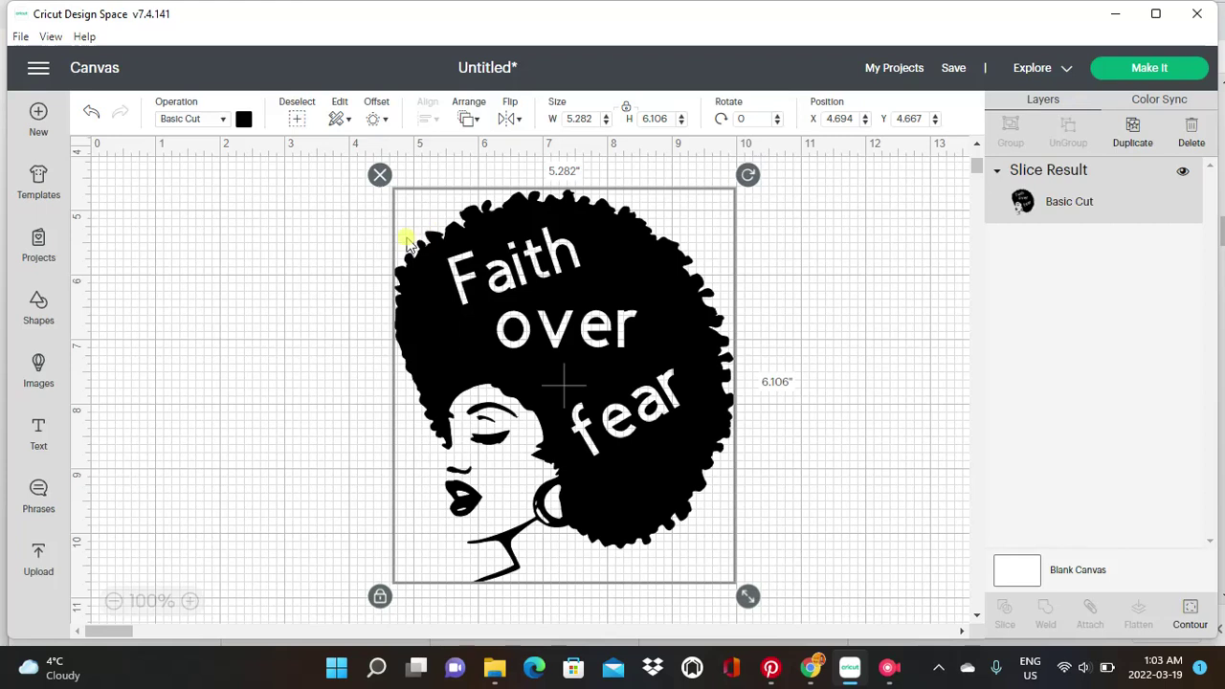
click(379, 175)
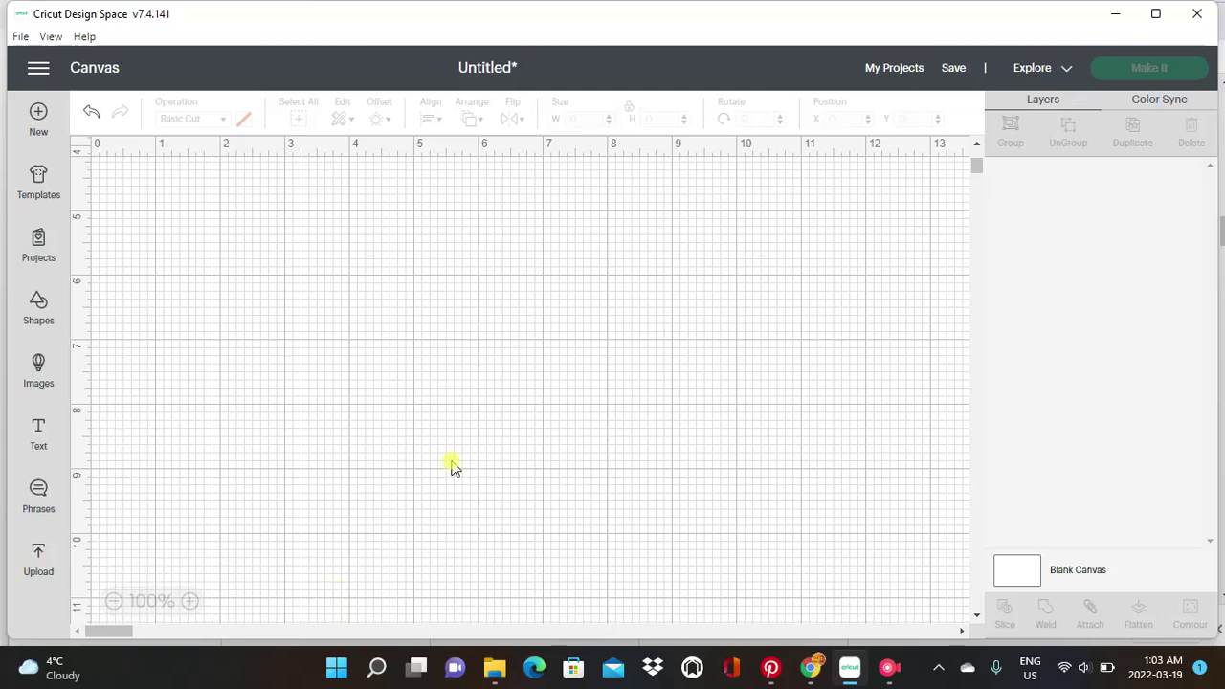
Add the 'shirt 56' afro-haired woman image from Recent Uploads to the canvas.
click(38, 559)
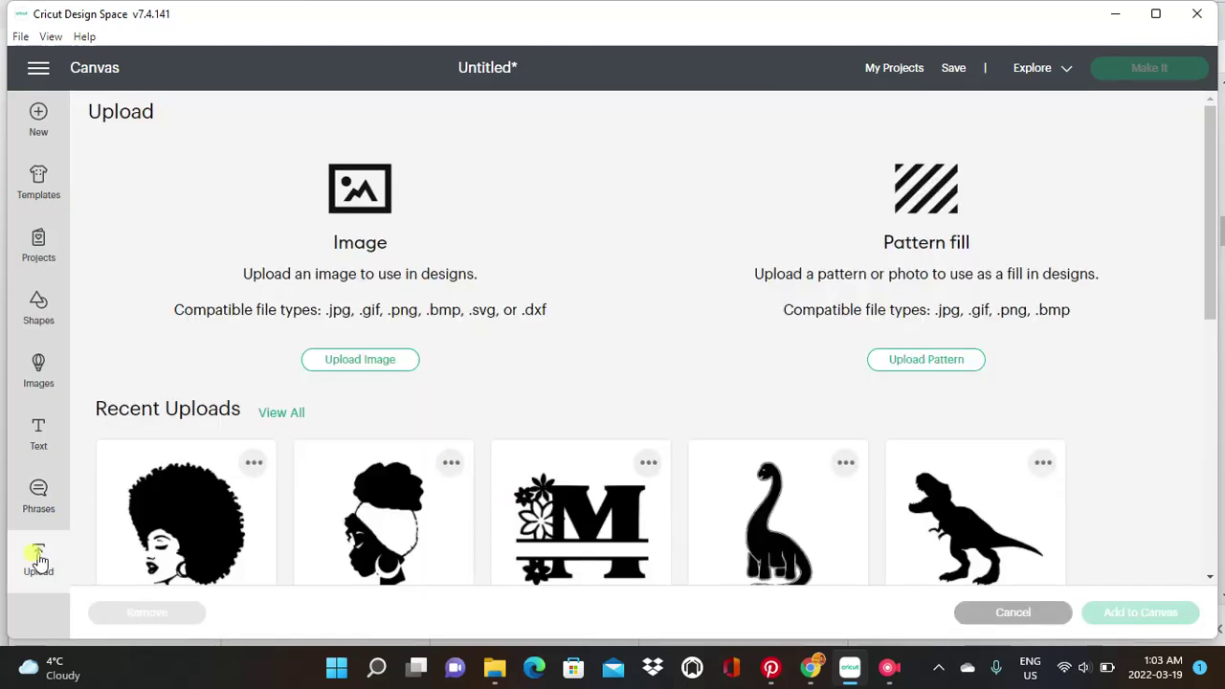
click(213, 537)
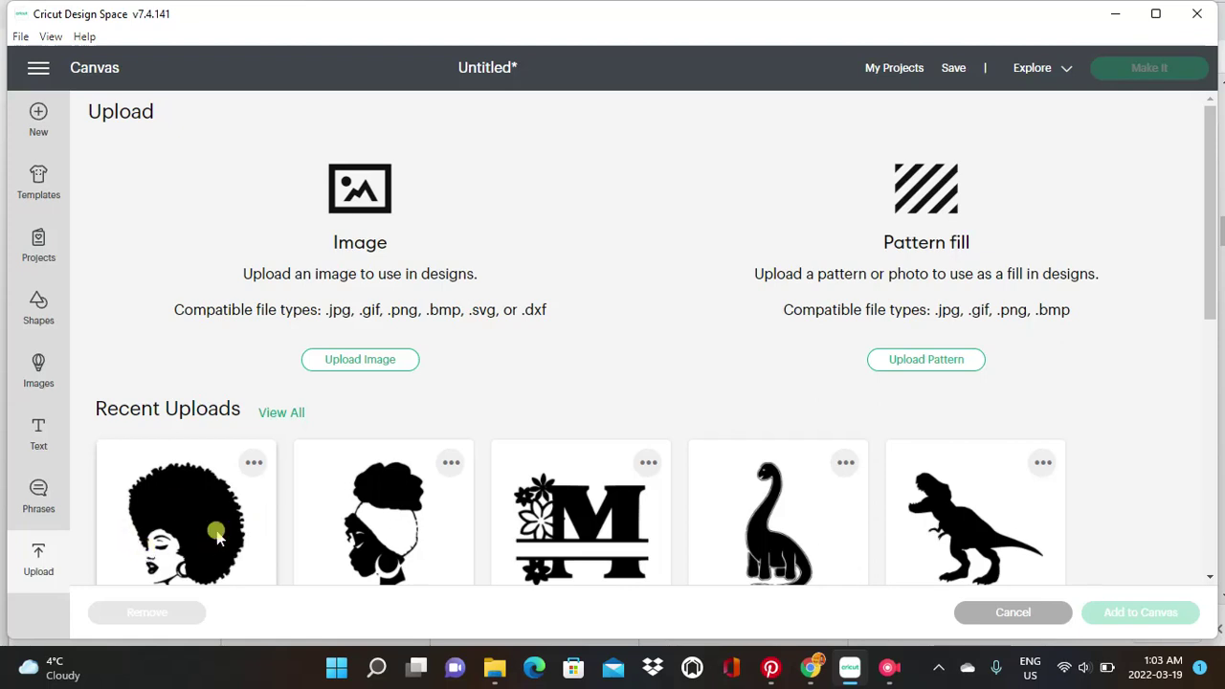
click(220, 499)
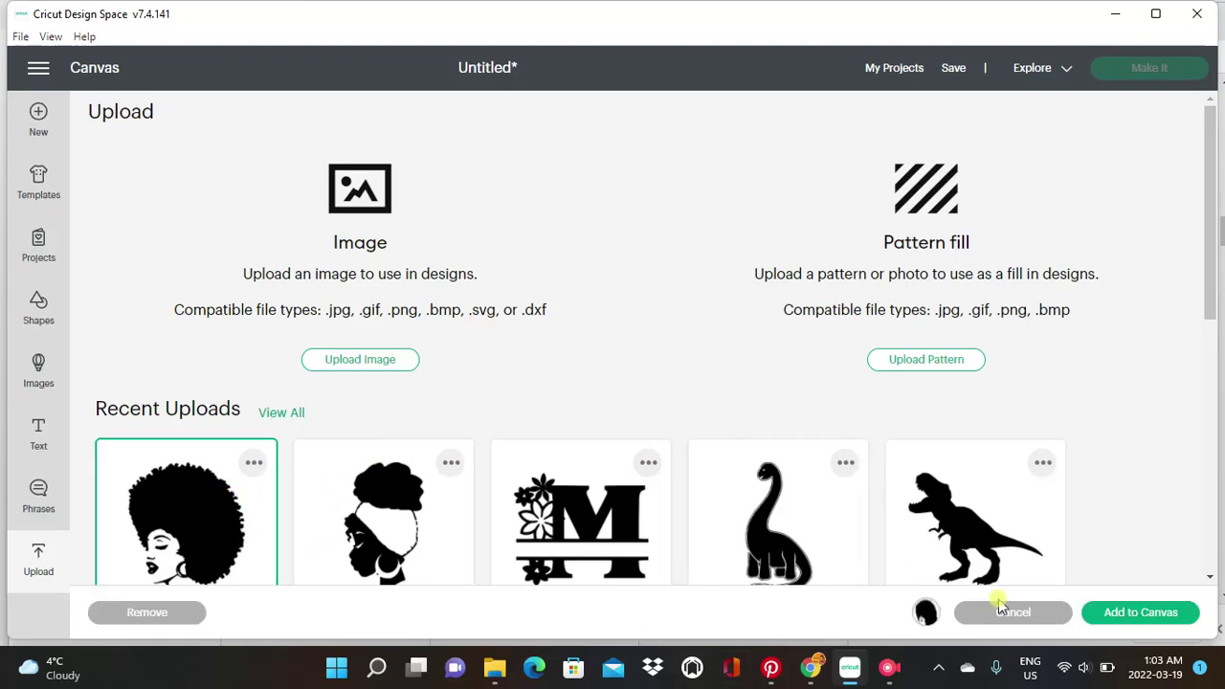
click(1135, 613)
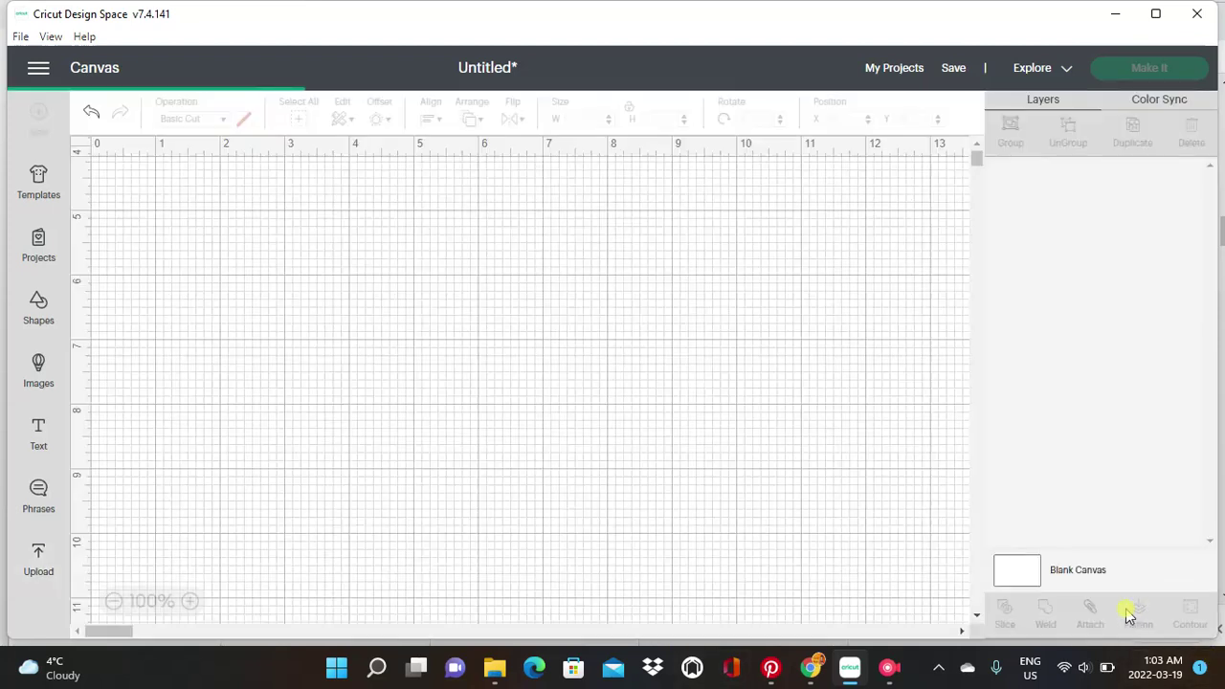
Resize the Shirt 56 silhouette to 5.413 × 6.257 in and nudge it near canvas centre.
drag(421, 368, 583, 341)
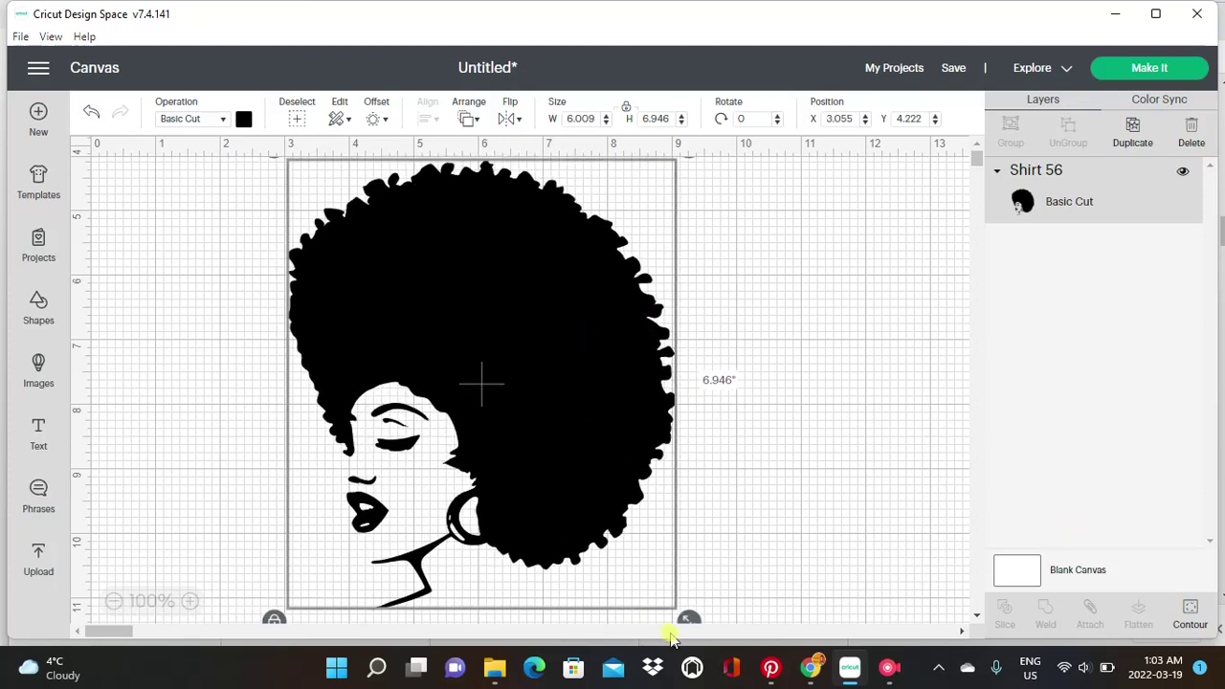
drag(687, 619, 629, 557)
drag(550, 449, 660, 479)
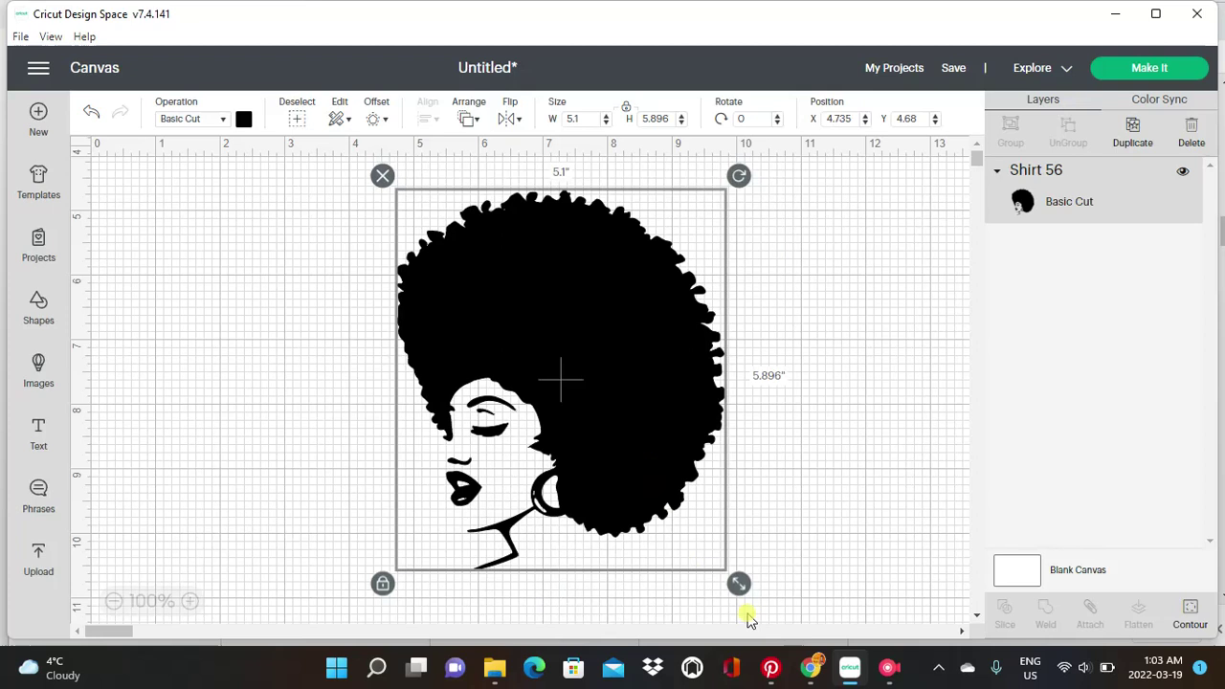
drag(739, 584, 756, 610)
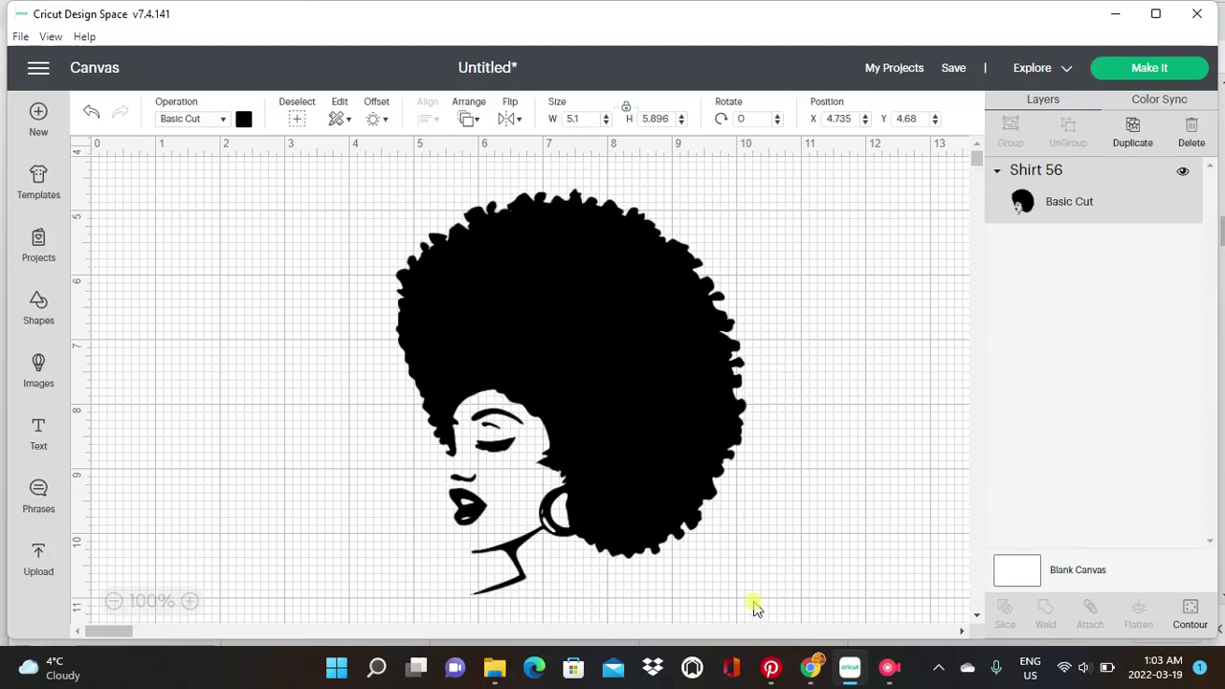
click(640, 501)
drag(640, 501, 635, 520)
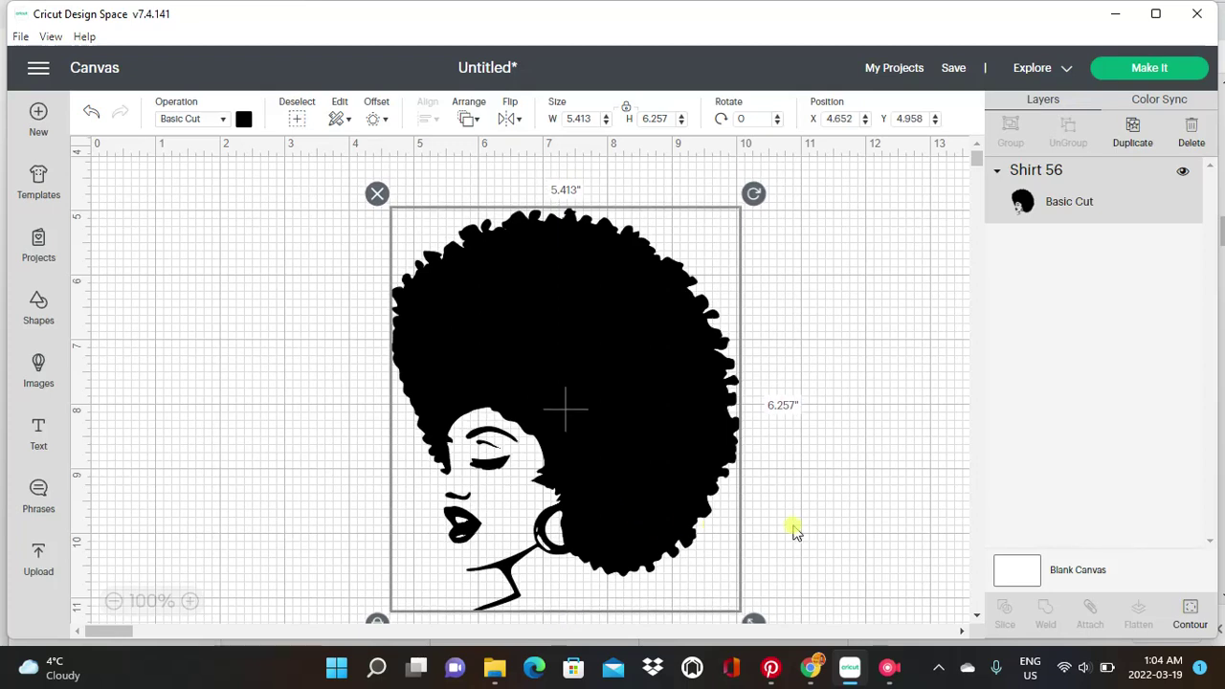
click(792, 529)
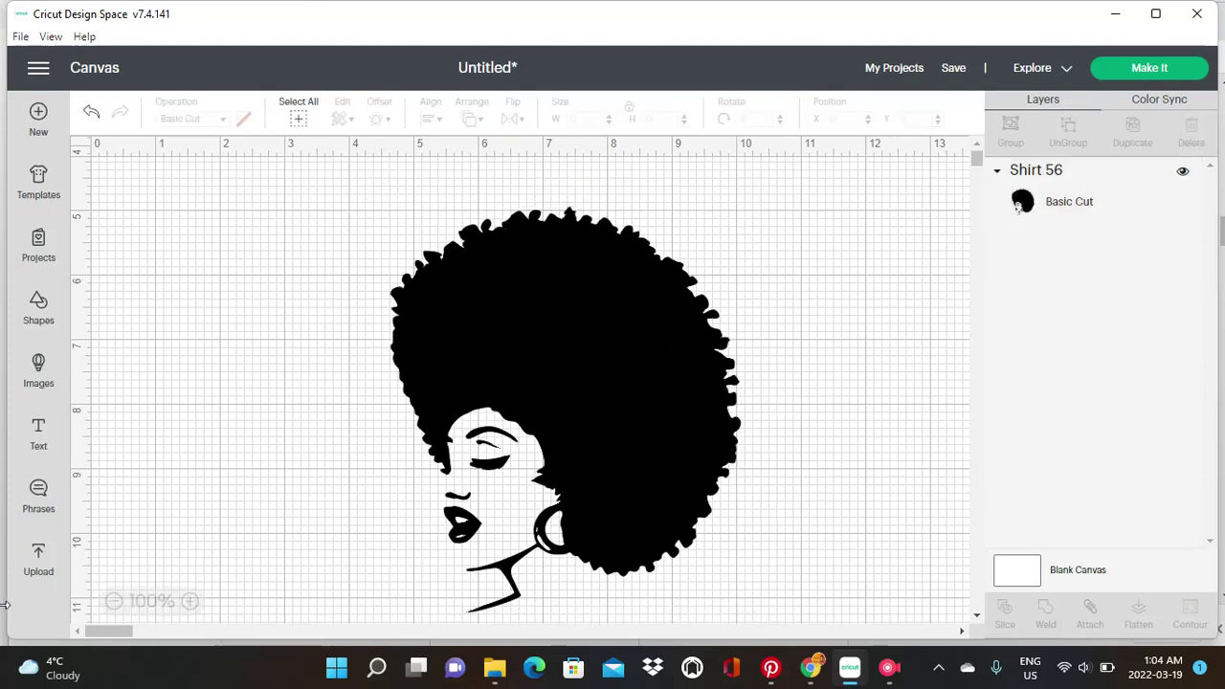
Add a text box reading 'Faith' and remove the extra placeholder text box.
click(39, 436)
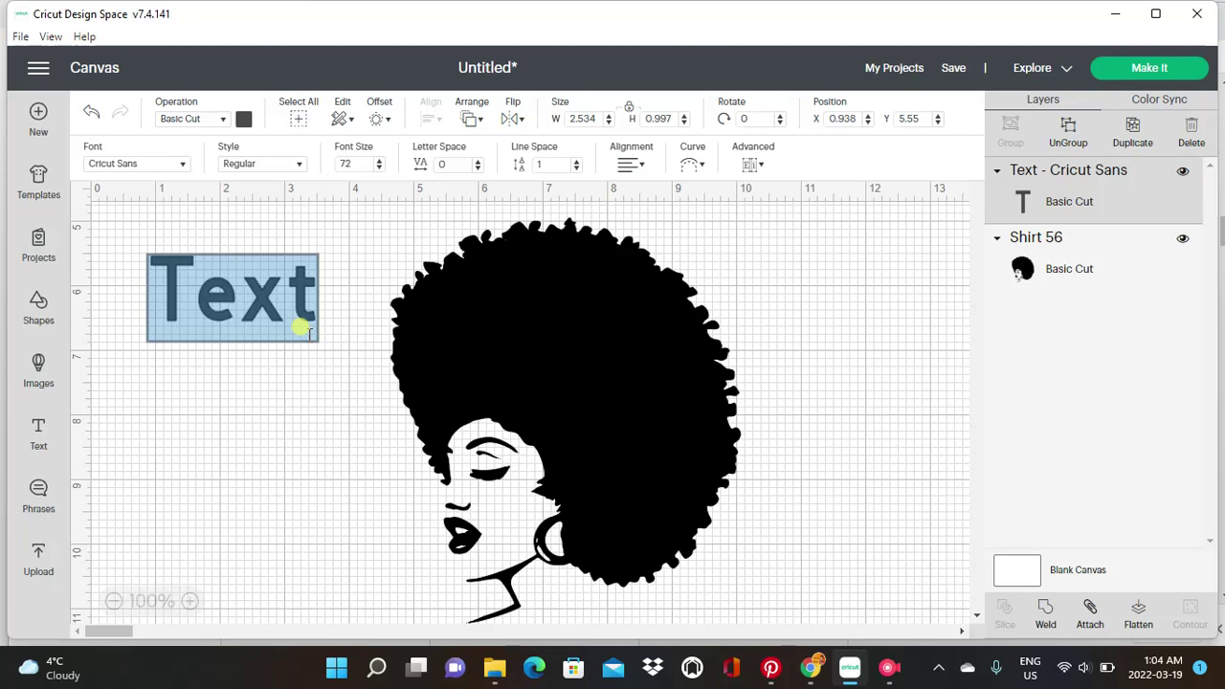
key(BackSpace)
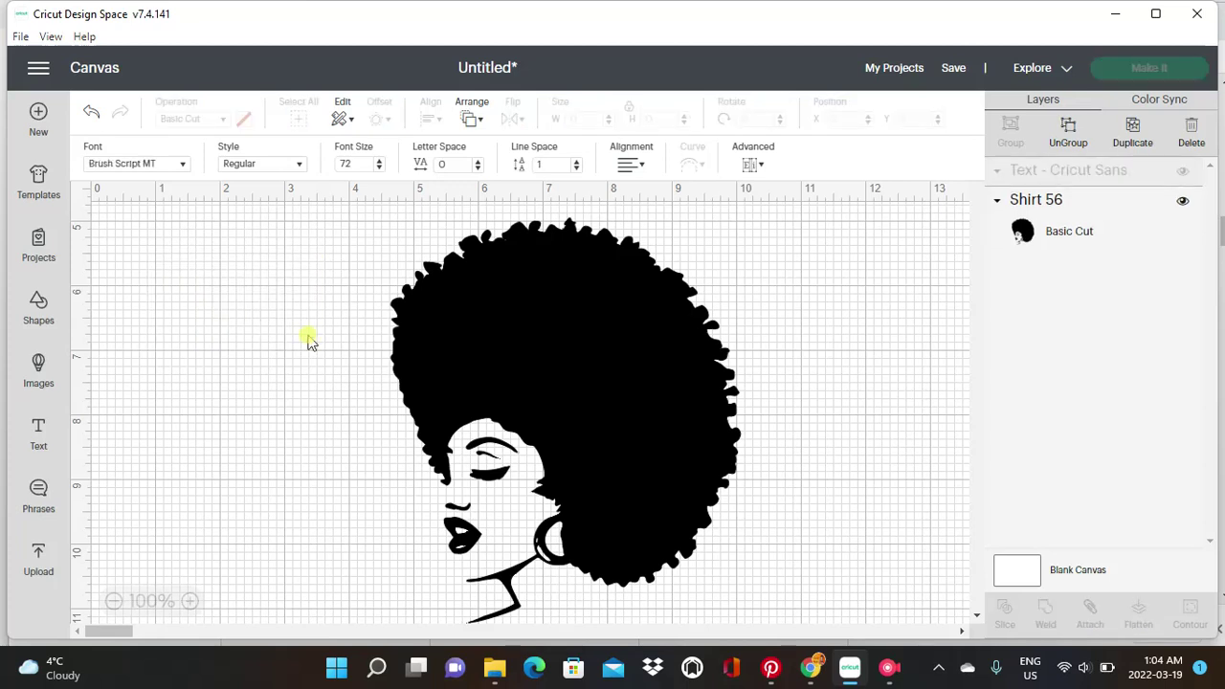
text(F)
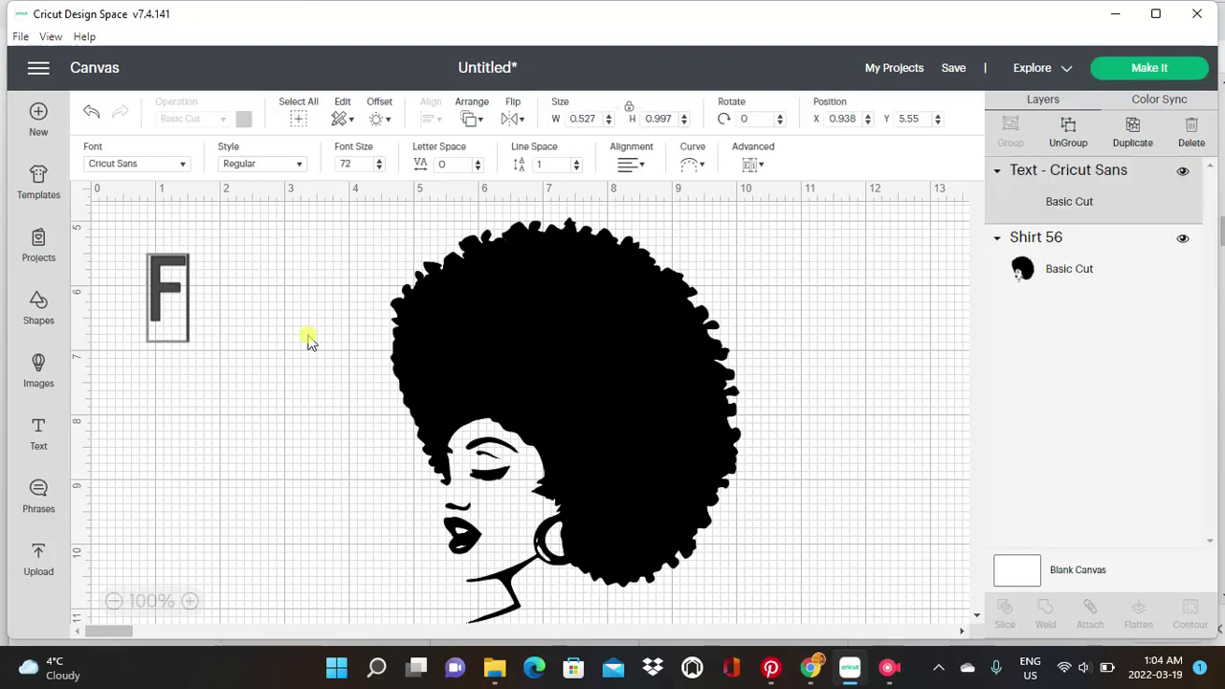
text(aith)
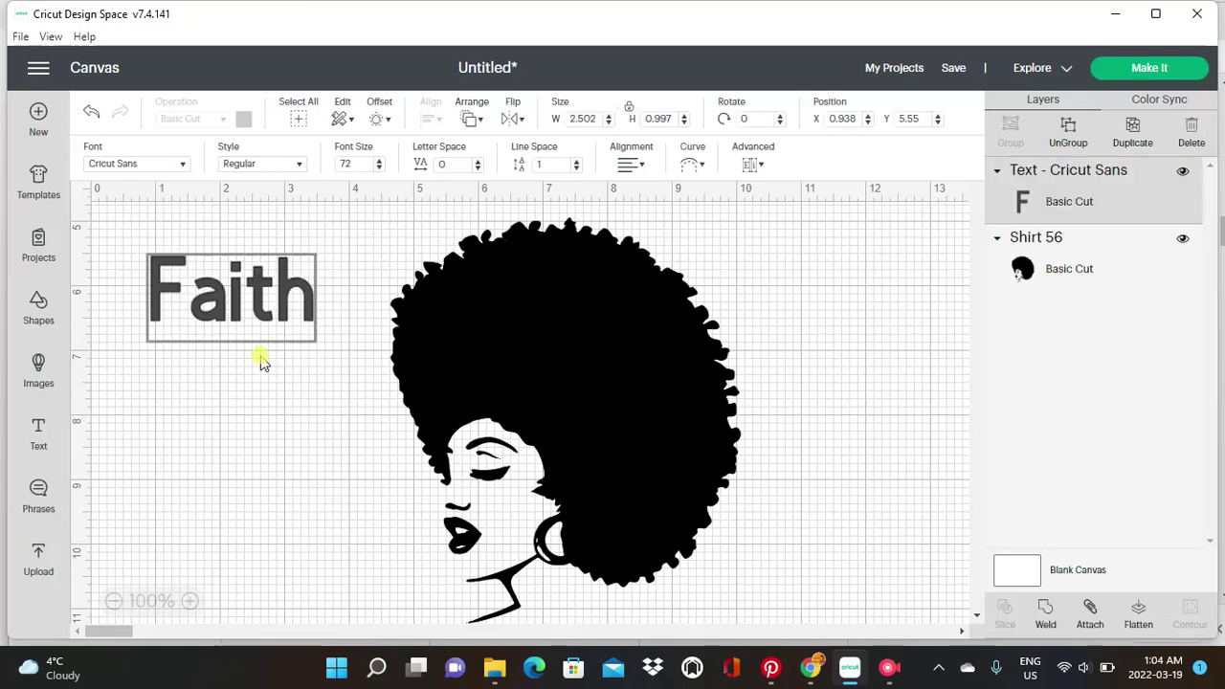
click(325, 339)
click(33, 432)
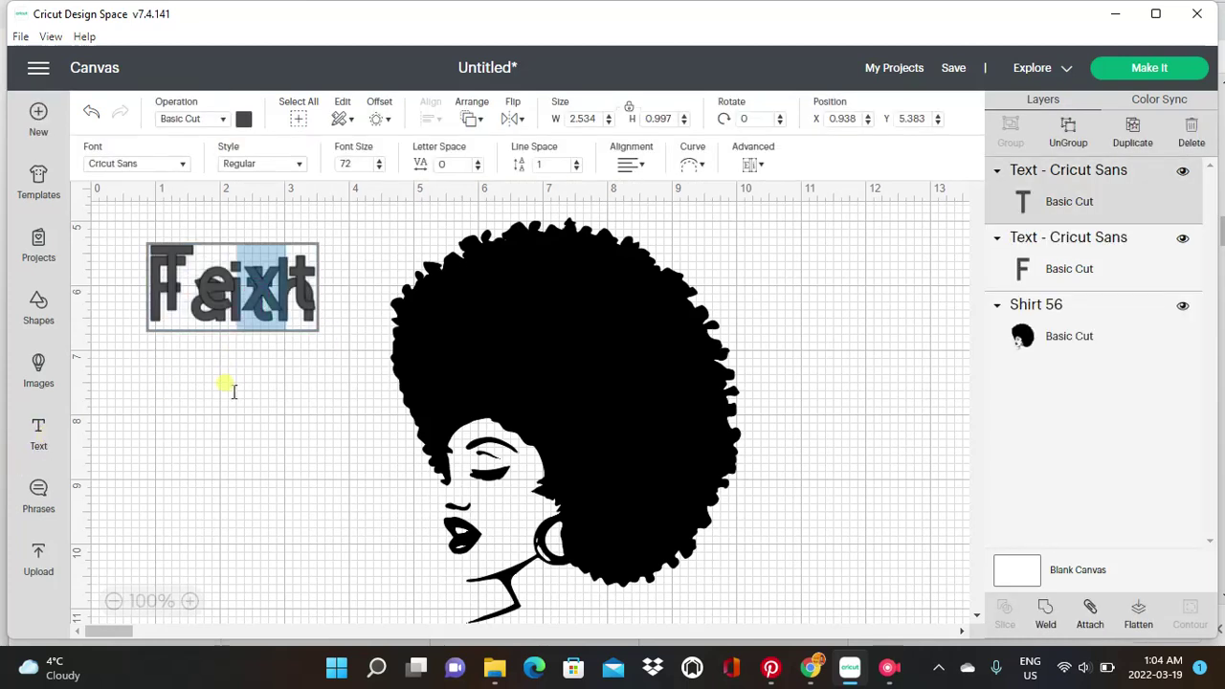
click(262, 383)
drag(274, 276, 263, 393)
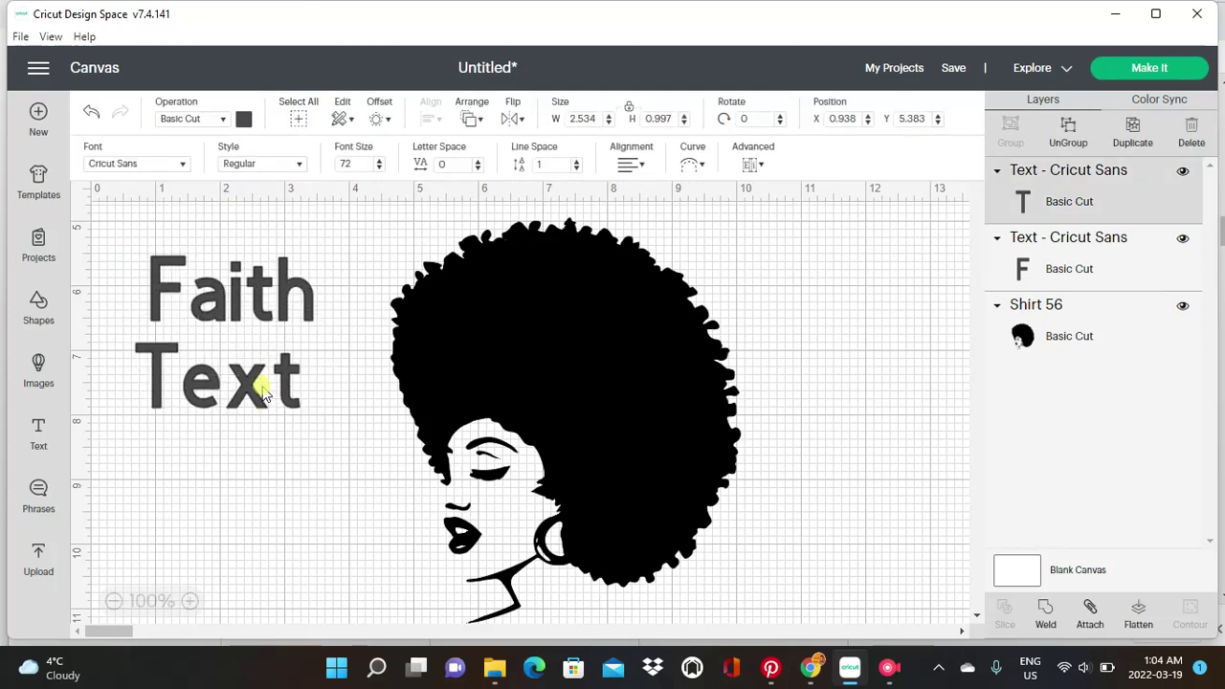
key(Delete)
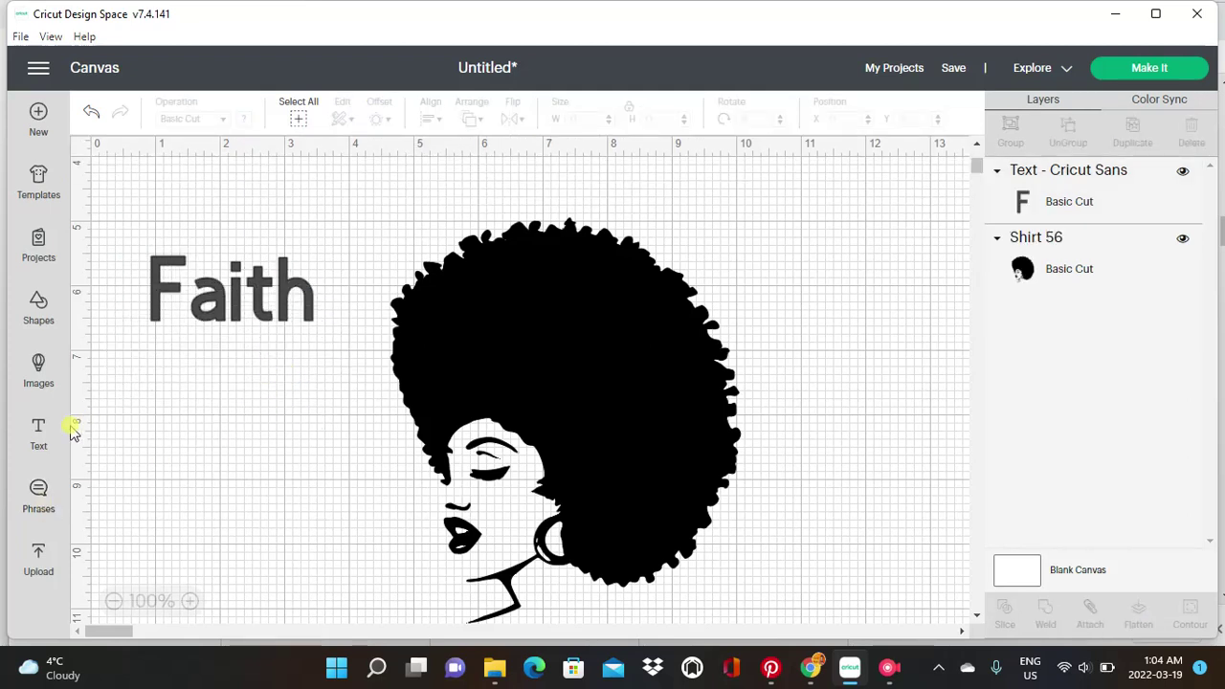
Add a text box reading 'over' and place it directly under 'Faith'.
click(42, 433)
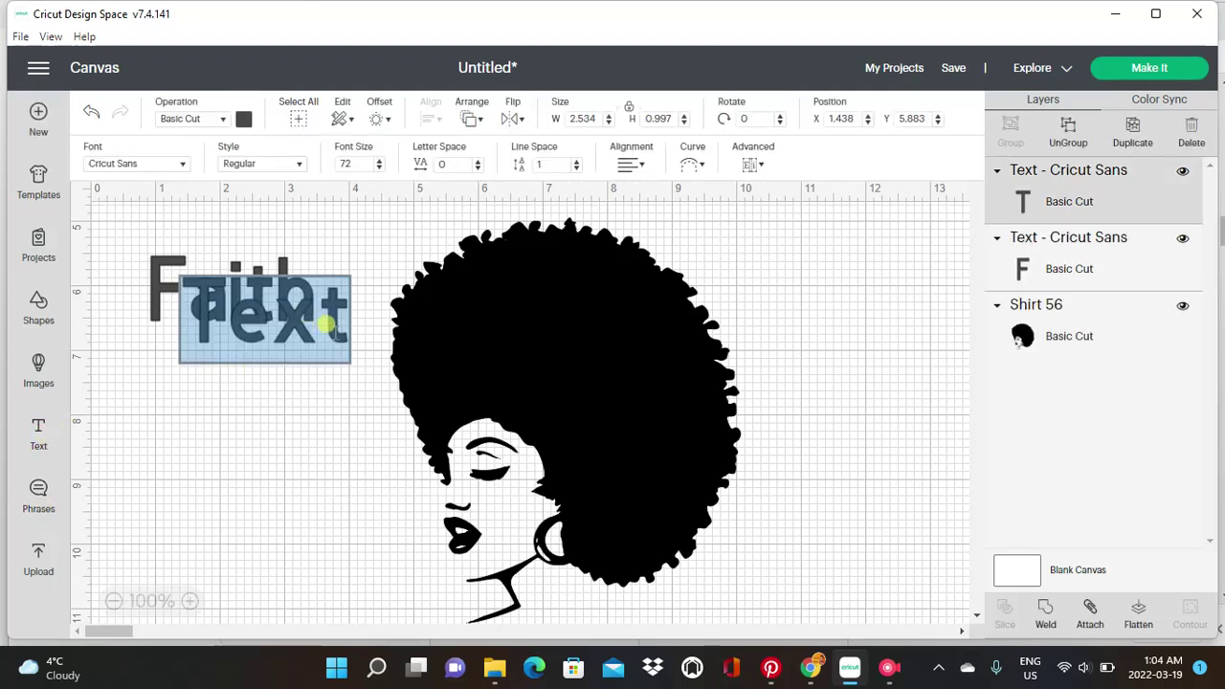
key(BackSpace)
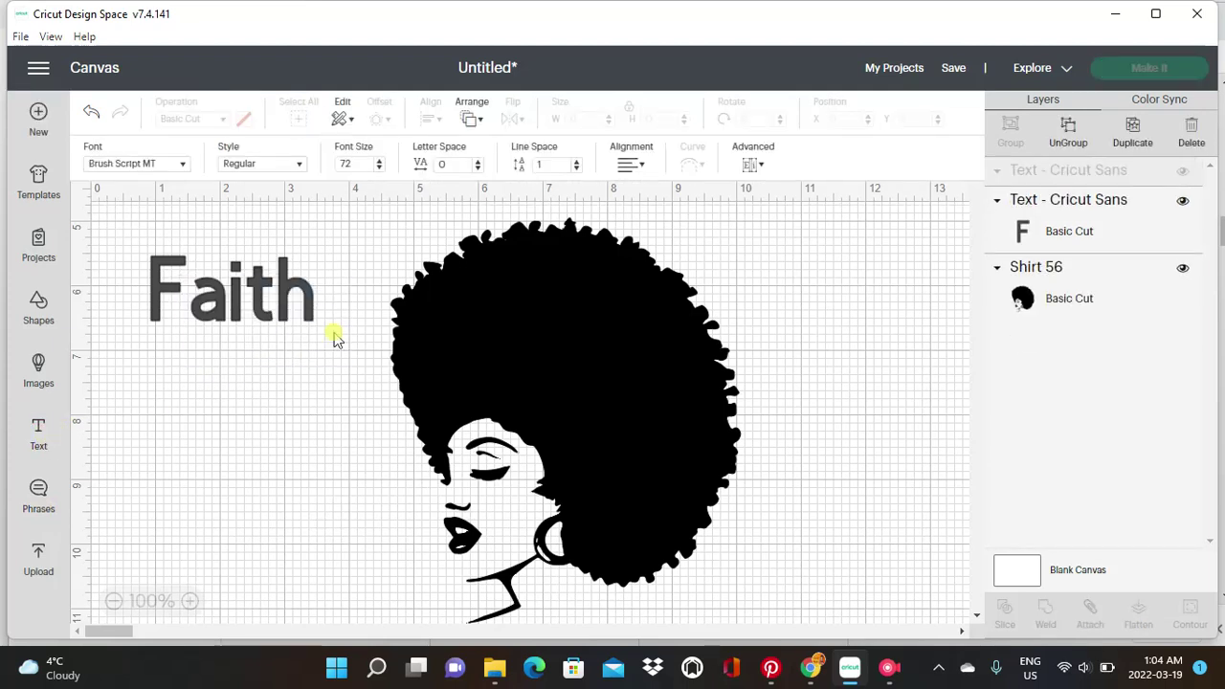
text(over)
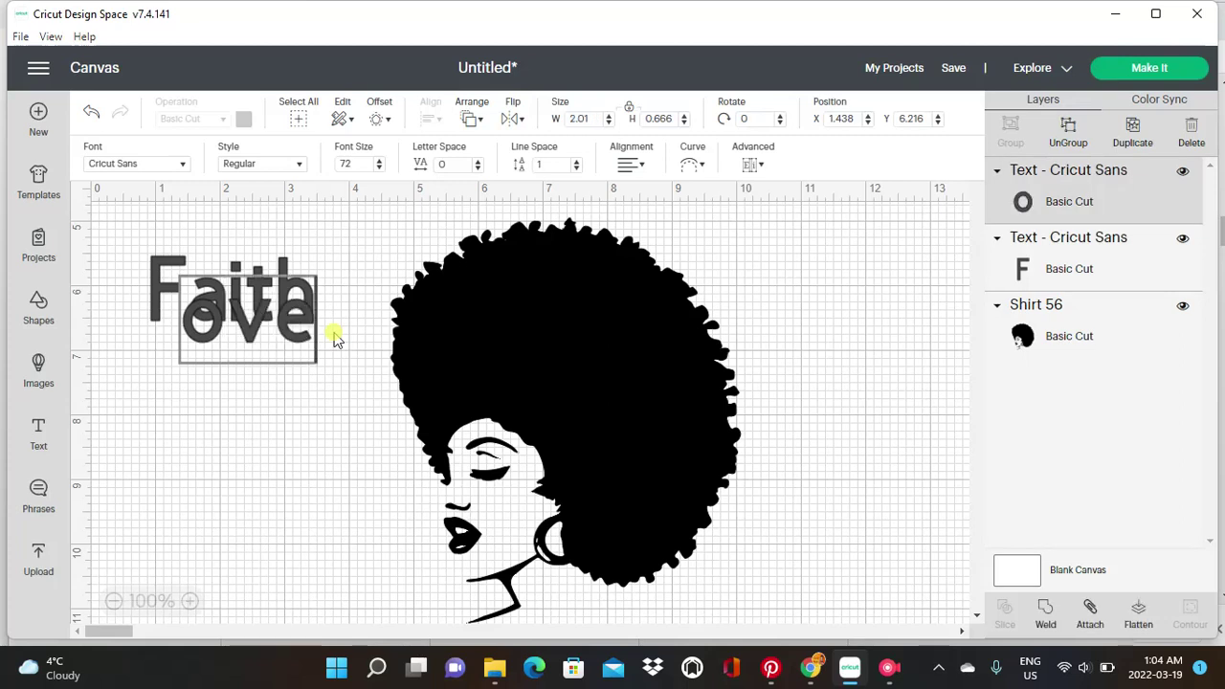
click(306, 424)
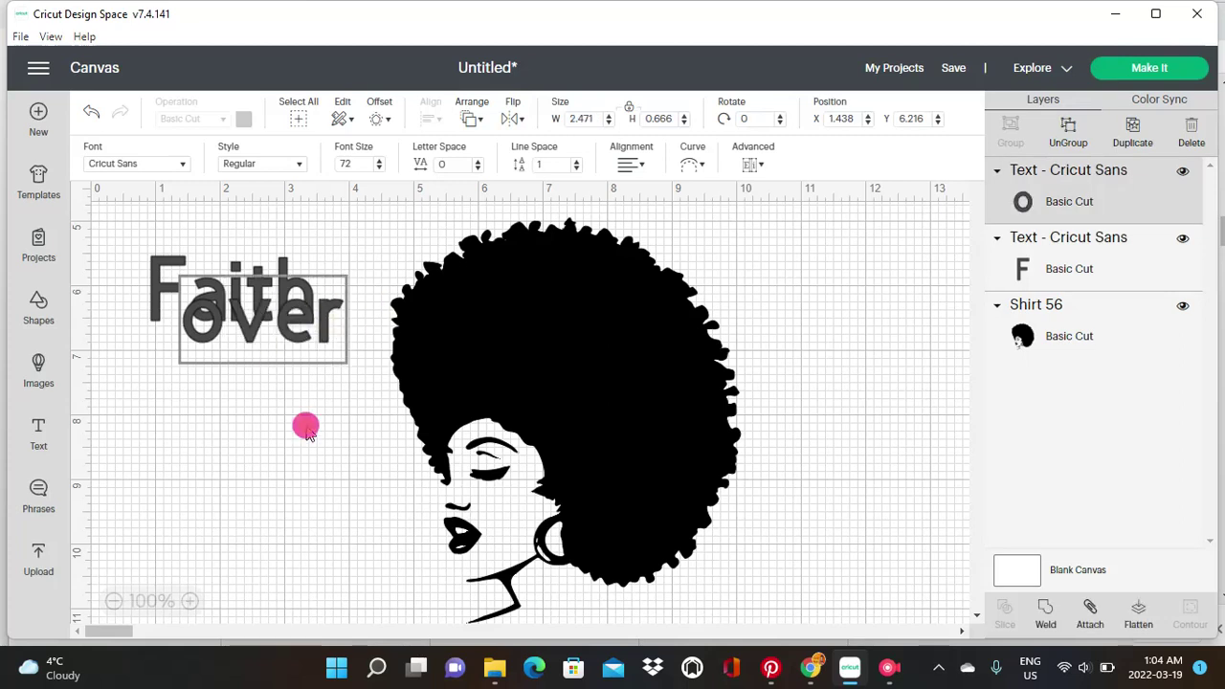
drag(281, 330, 246, 384)
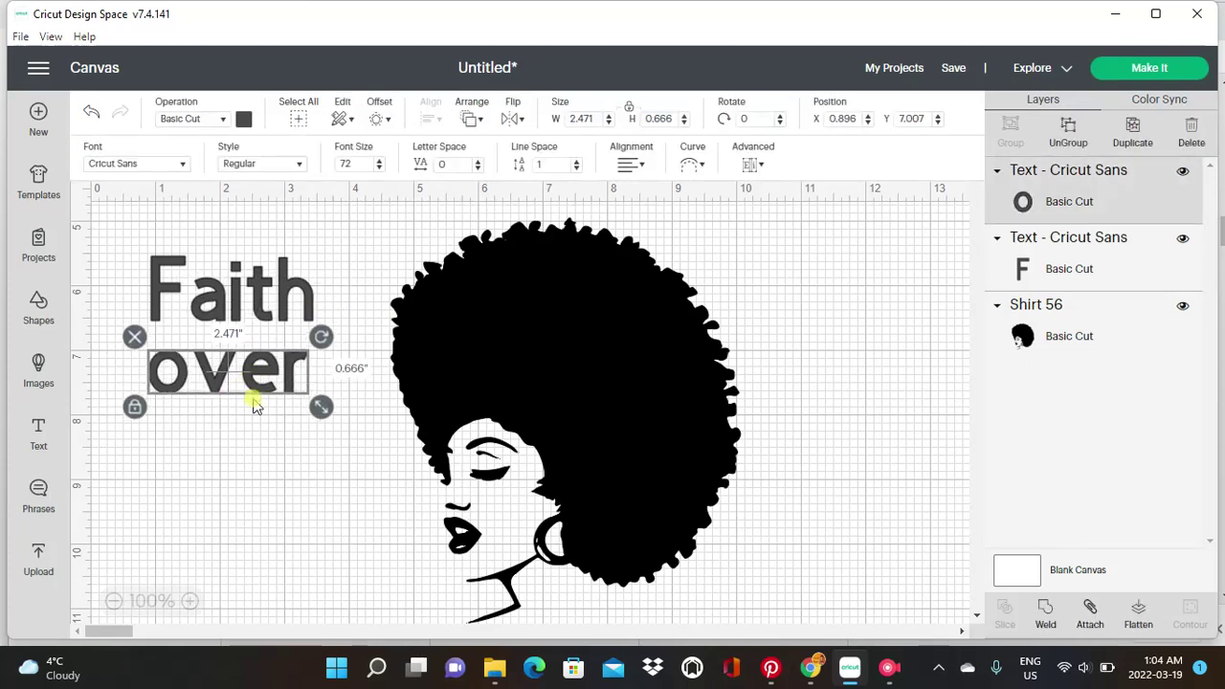
click(177, 445)
Add 'fear' on its own line below 'over' and shift the silhouette right.
click(37, 440)
key(BackSpace)
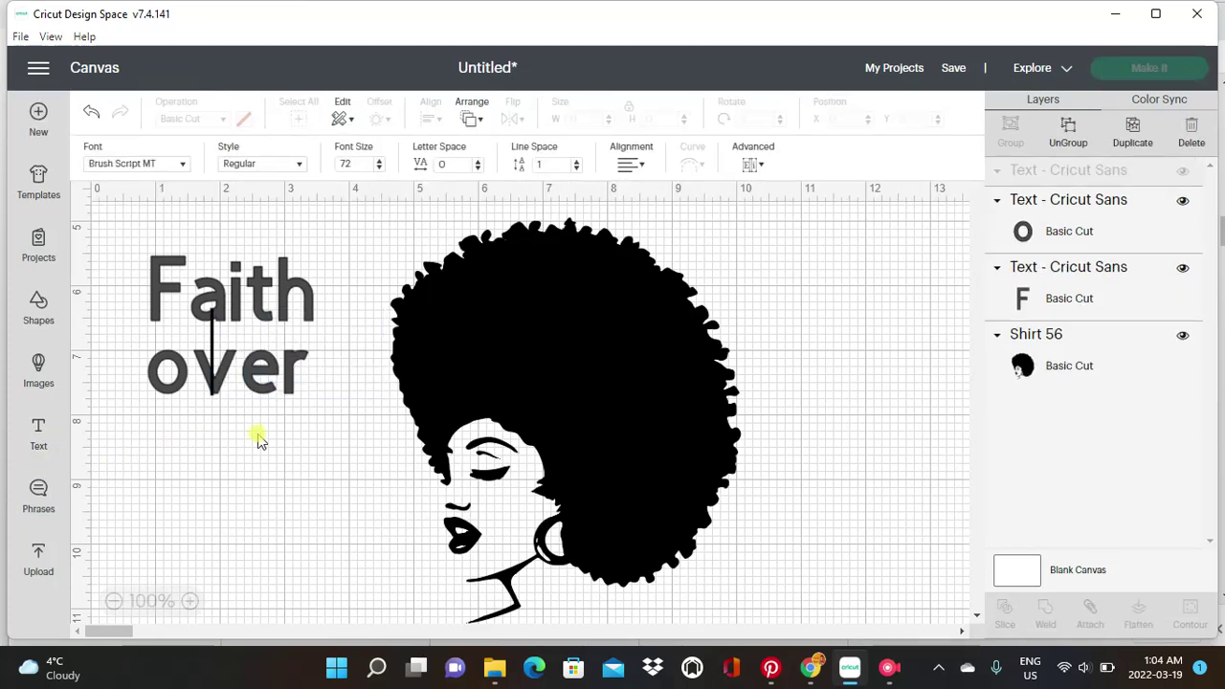
text(fear)
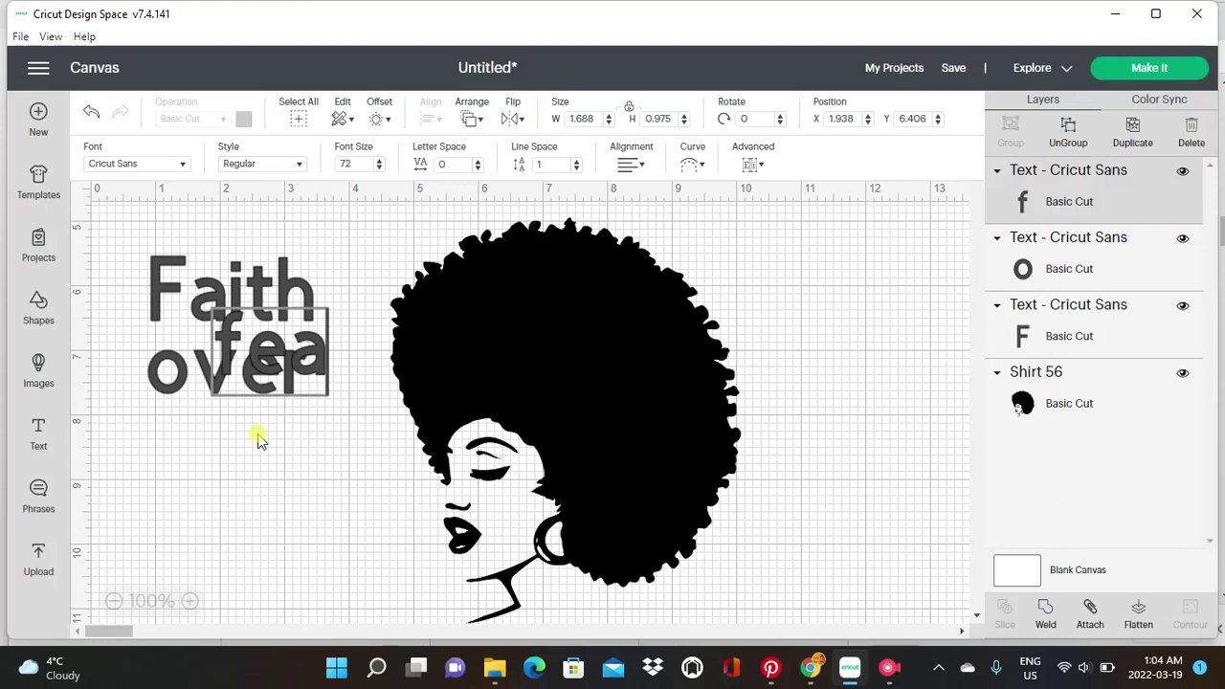
click(324, 430)
drag(315, 350, 250, 452)
drag(473, 374, 546, 356)
click(386, 400)
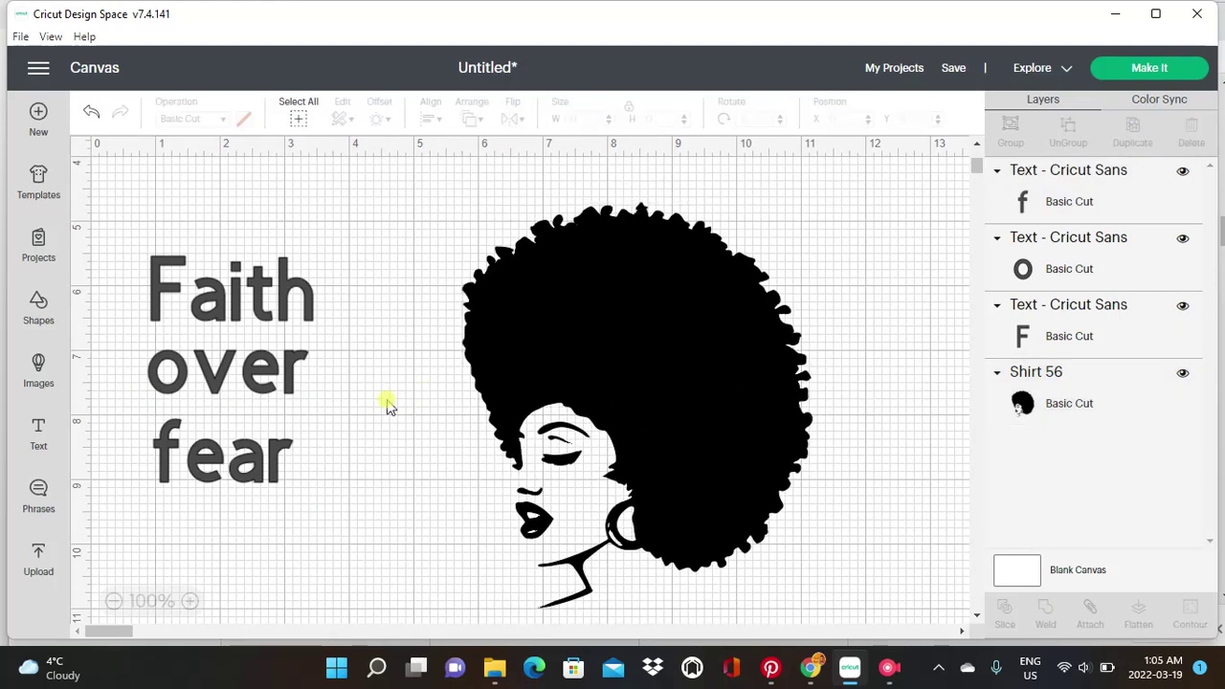
Unlock proportions and resize 'Faith' to 1.955 × 0.933 in, moving it onto the hair.
click(259, 315)
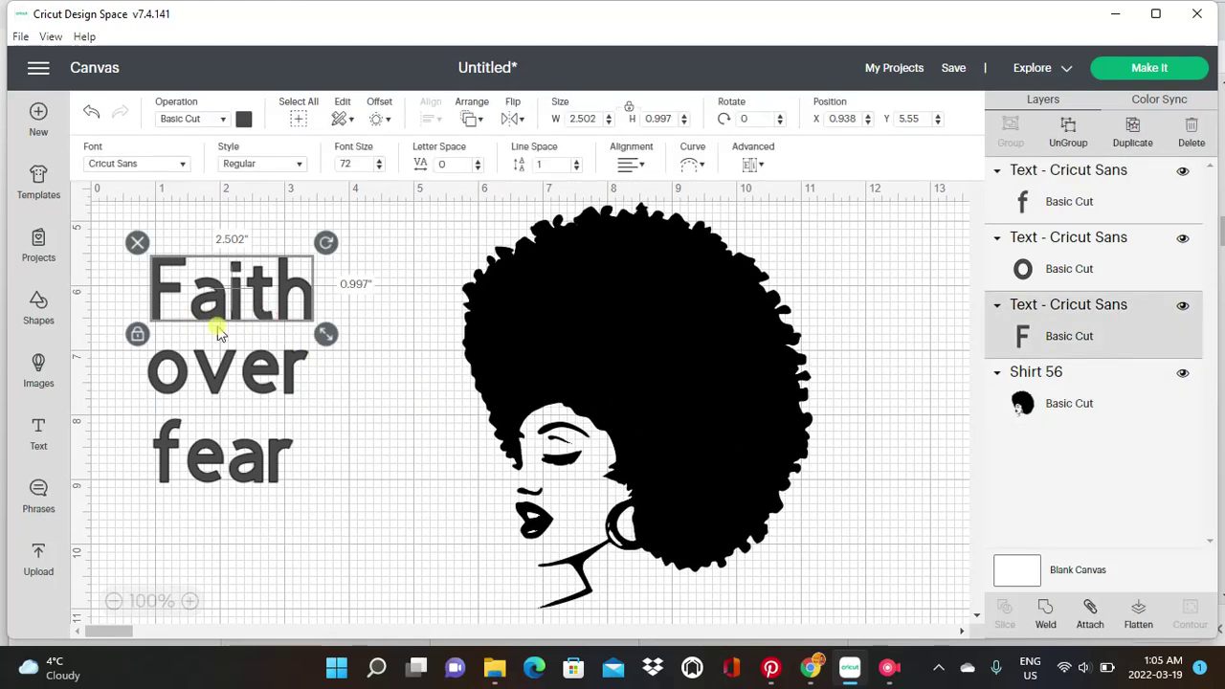
drag(325, 335, 294, 322)
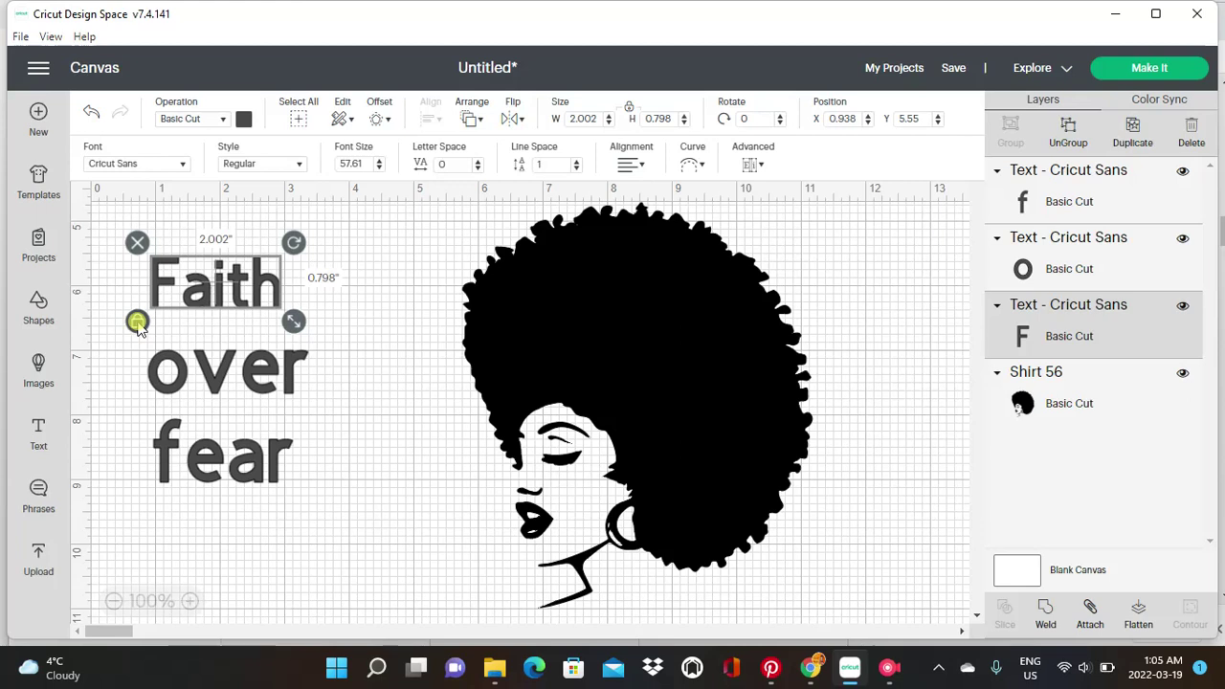
click(135, 324)
drag(293, 323, 283, 324)
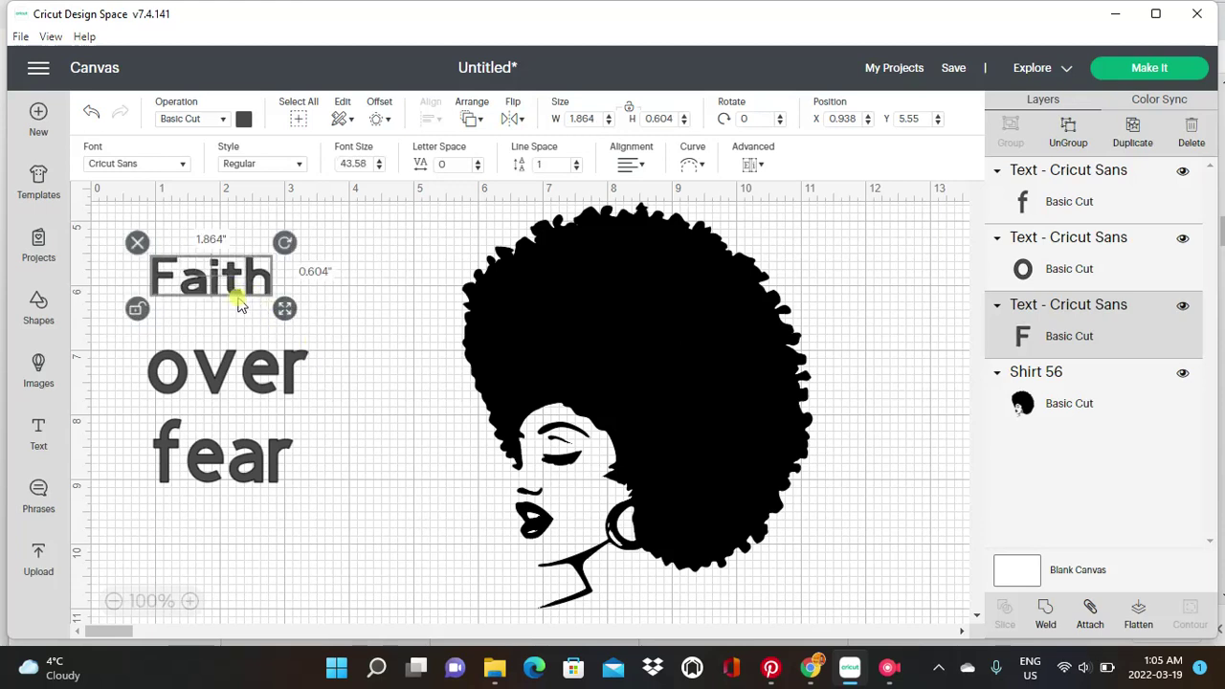
drag(283, 304, 624, 279)
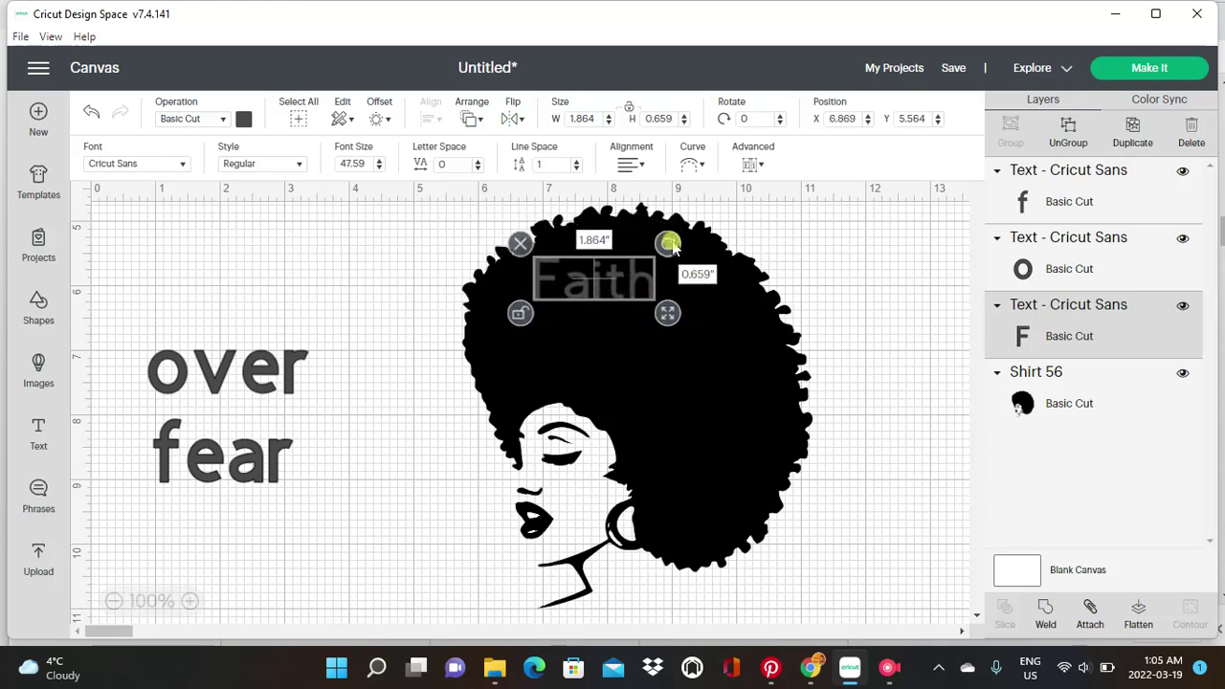
Rotate 'Faith' to about 349° and nudge it into place across the hair.
drag(668, 241, 659, 230)
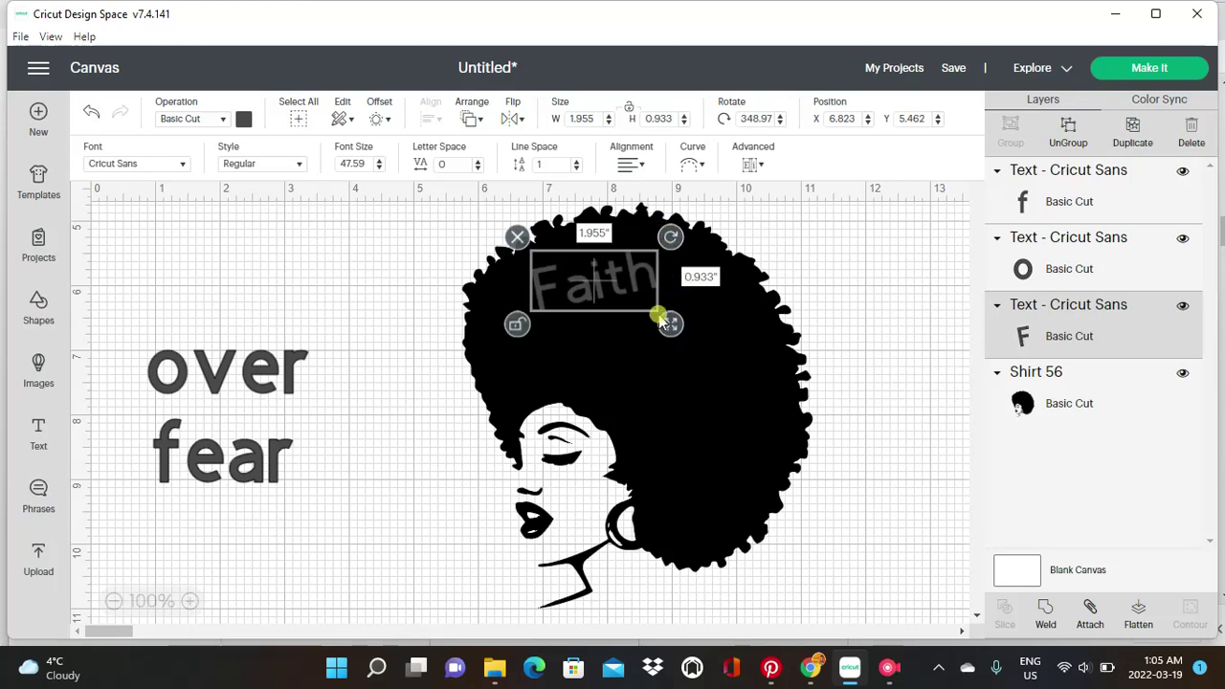
click(612, 276)
double_click(622, 283)
drag(623, 293, 628, 289)
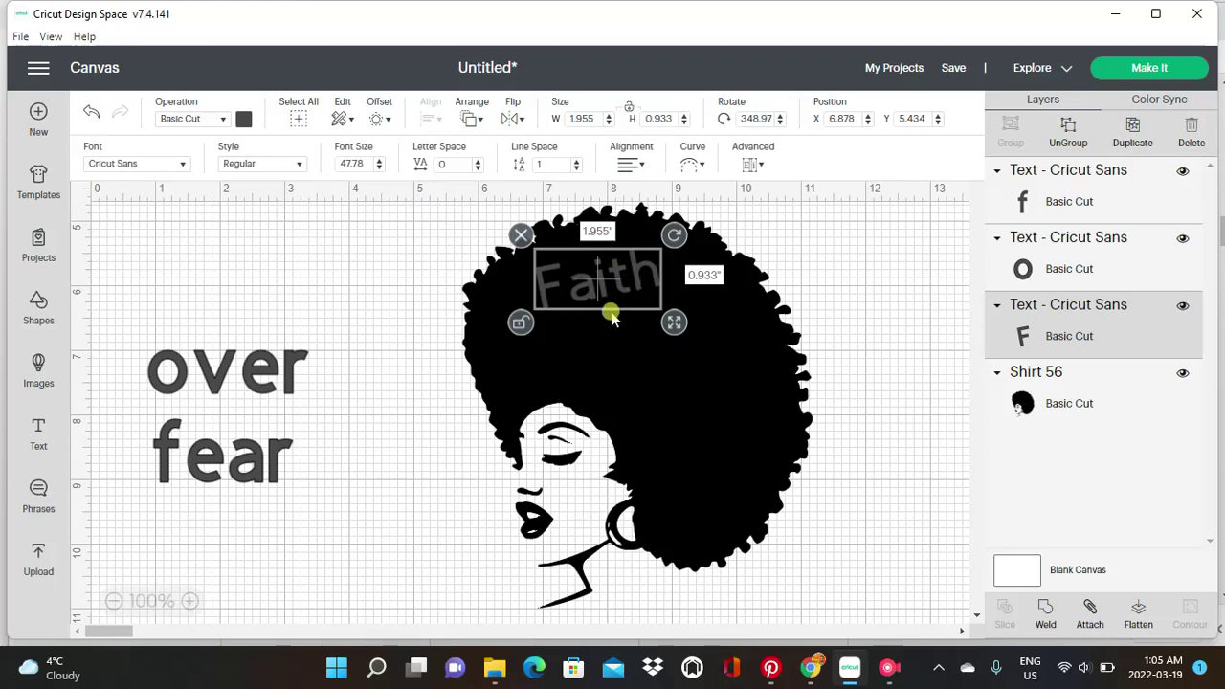
click(809, 272)
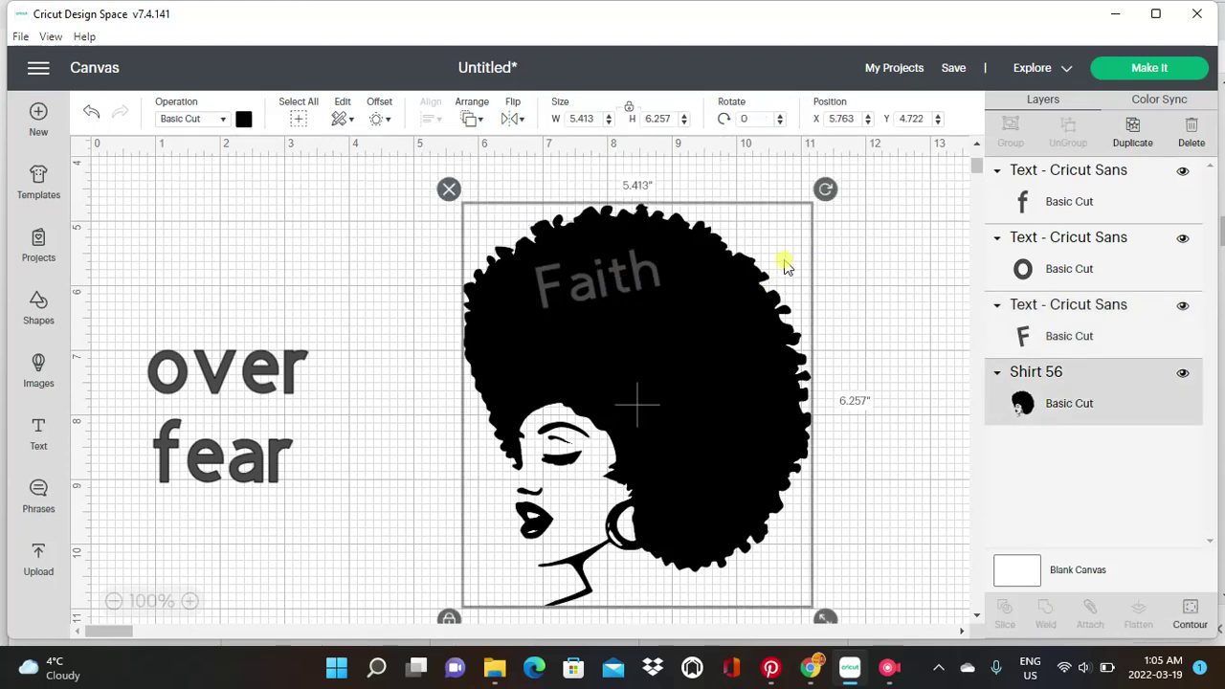
Select 'Faith' together with the silhouette and Slice them.
click(601, 287)
mouse_move(602, 276)
mouse_down()
mouse_move(584, 279)
mouse_move(605, 279)
mouse_up()
click(782, 268)
click(428, 222)
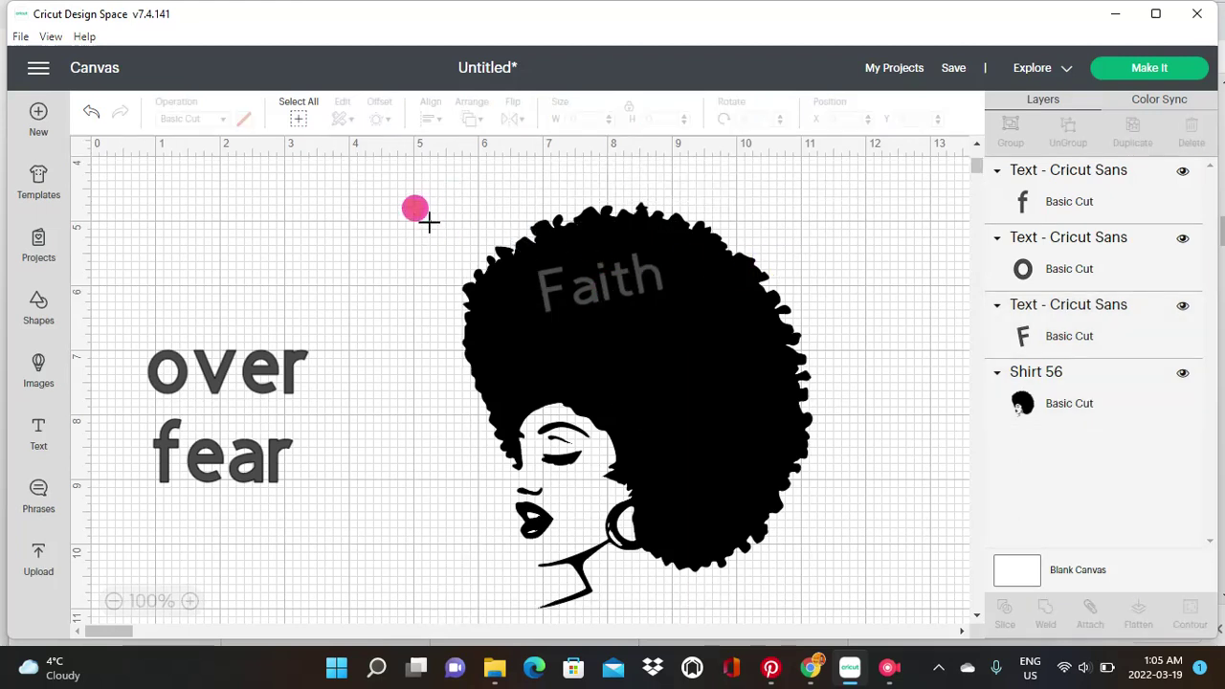
drag(403, 182, 829, 630)
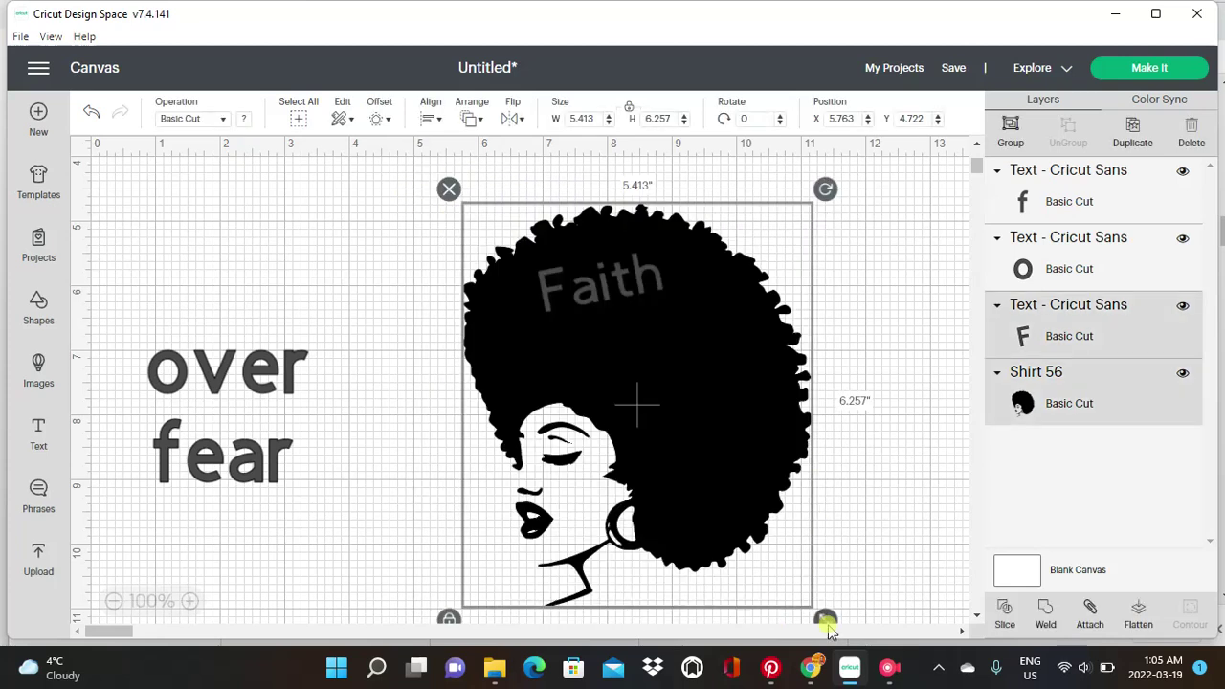
click(1009, 624)
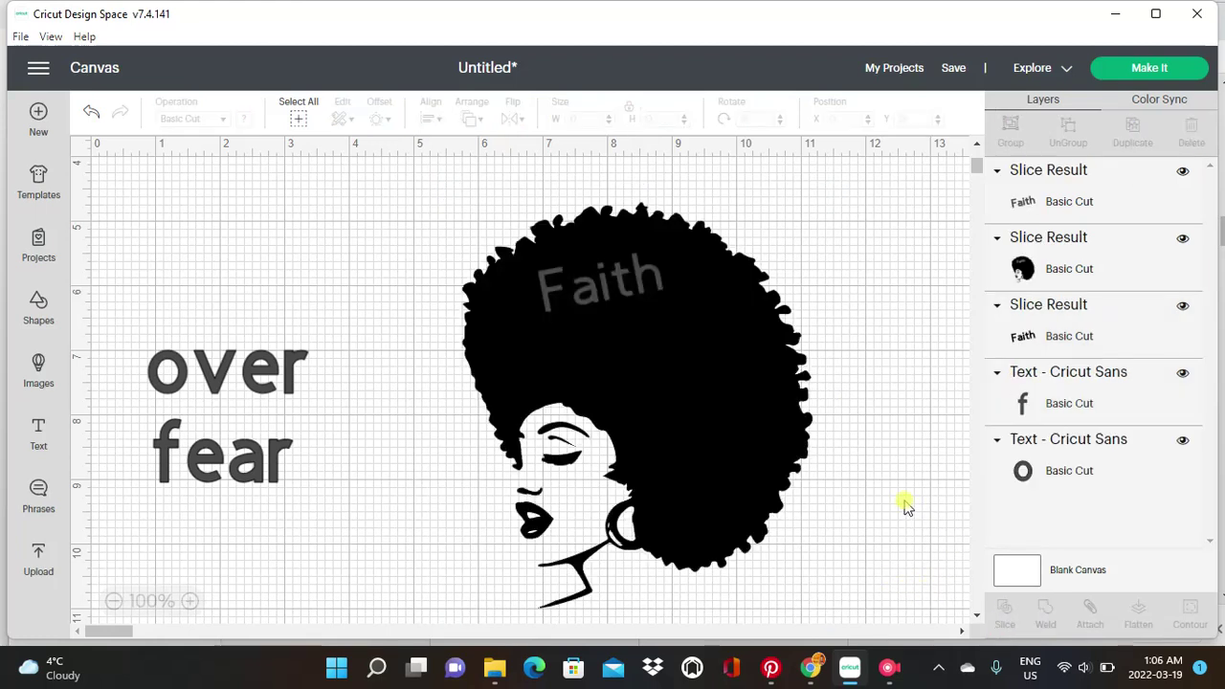
Delete both leftover 'Faith' slice pieces and return the silhouette to its place.
click(599, 281)
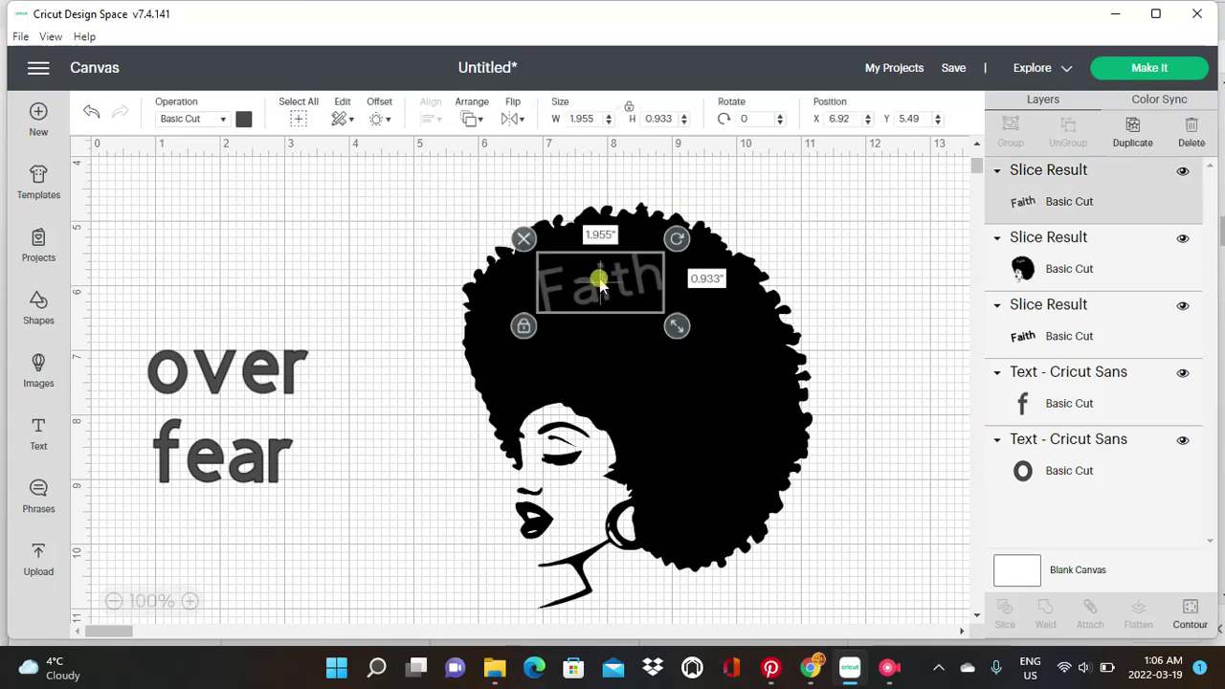
click(522, 239)
drag(600, 326, 724, 337)
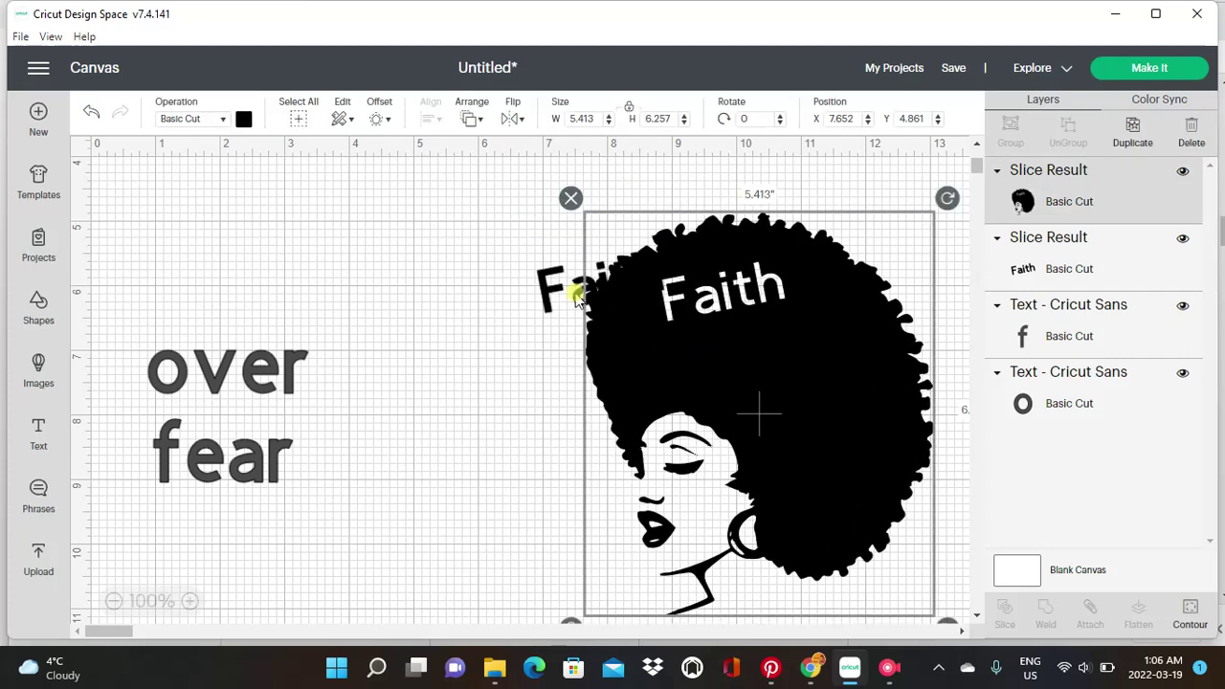
click(539, 276)
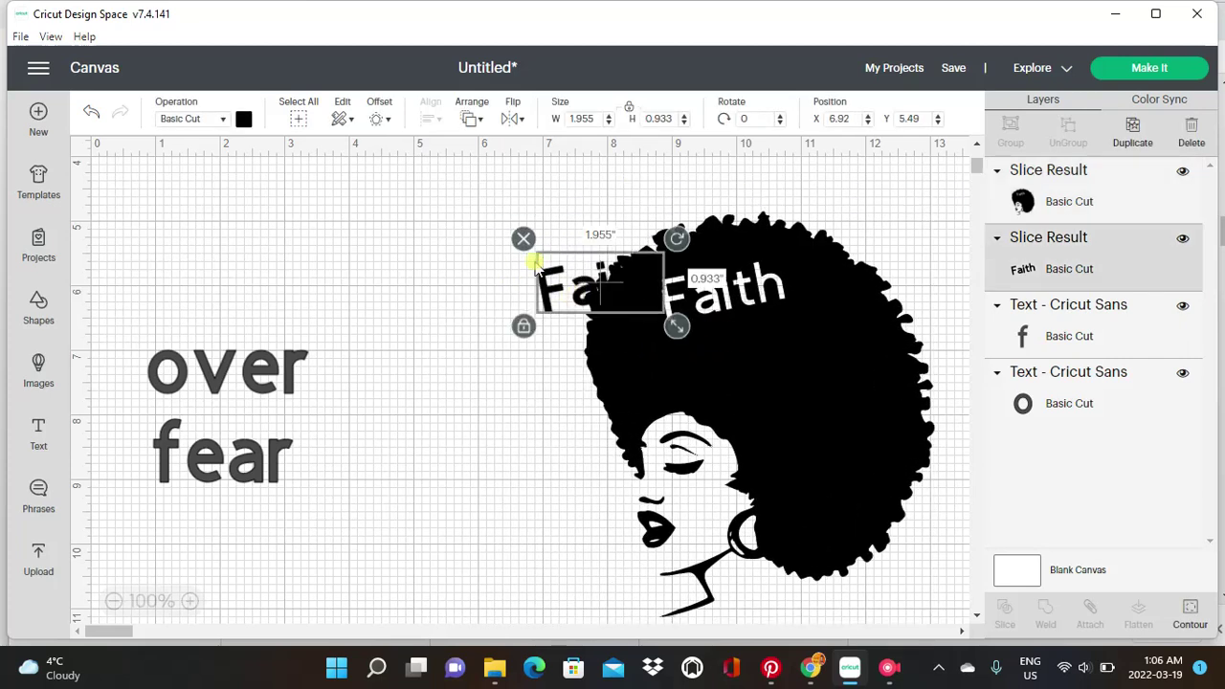
click(522, 240)
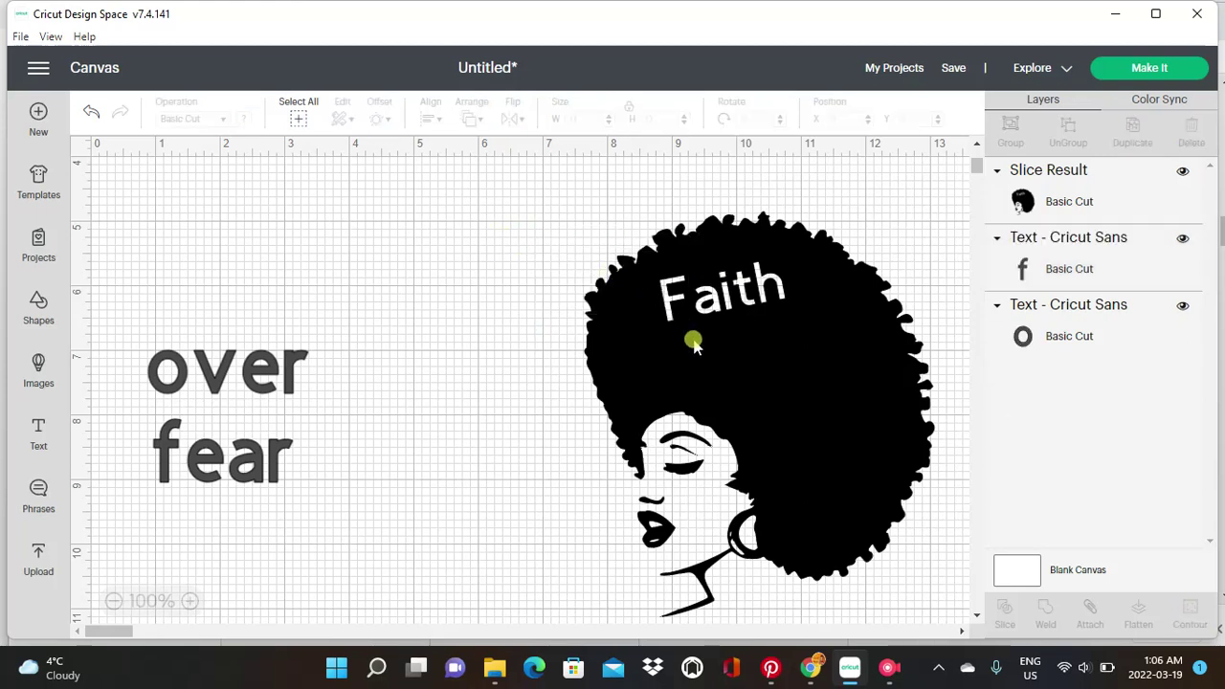
drag(685, 340, 543, 317)
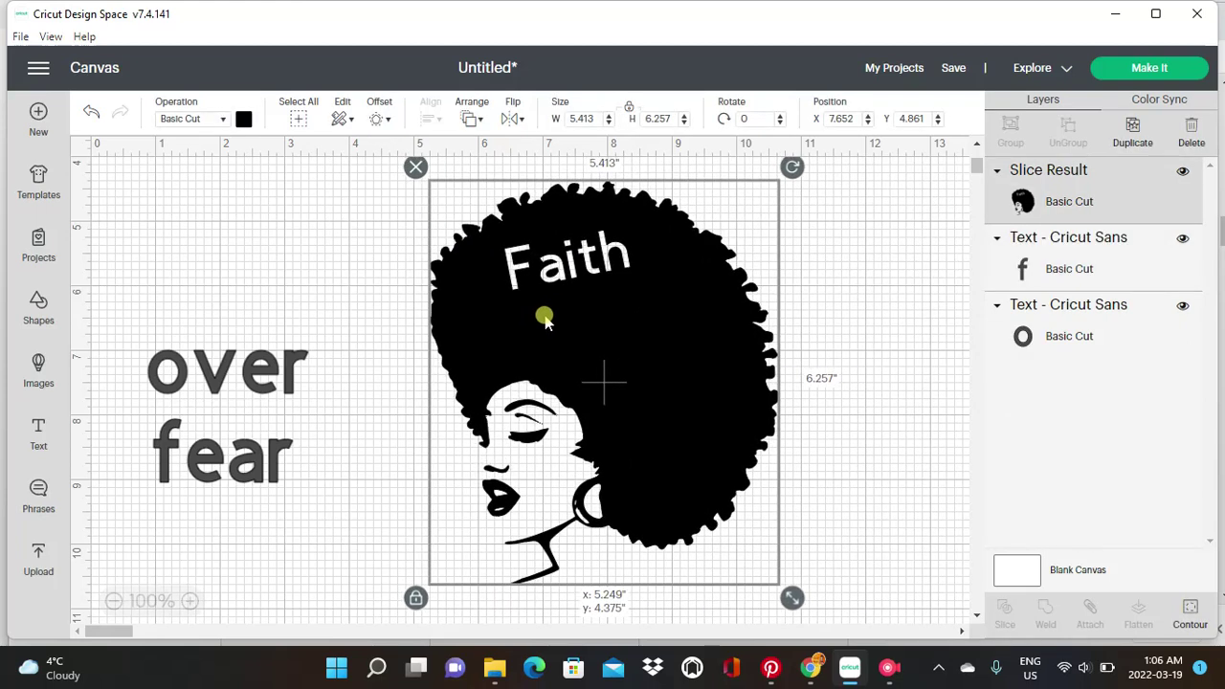
click(405, 359)
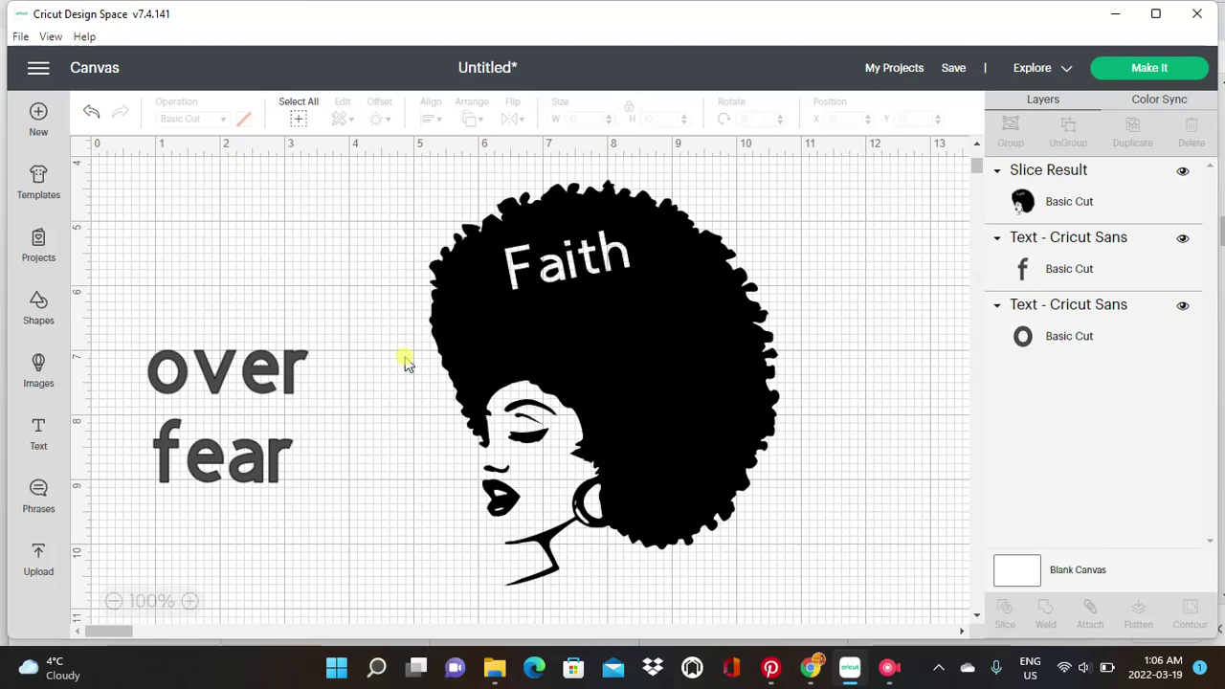
Unlock proportions and resize 'over' to 2.092 × 0.572 in on the hair below 'Faith'.
click(258, 370)
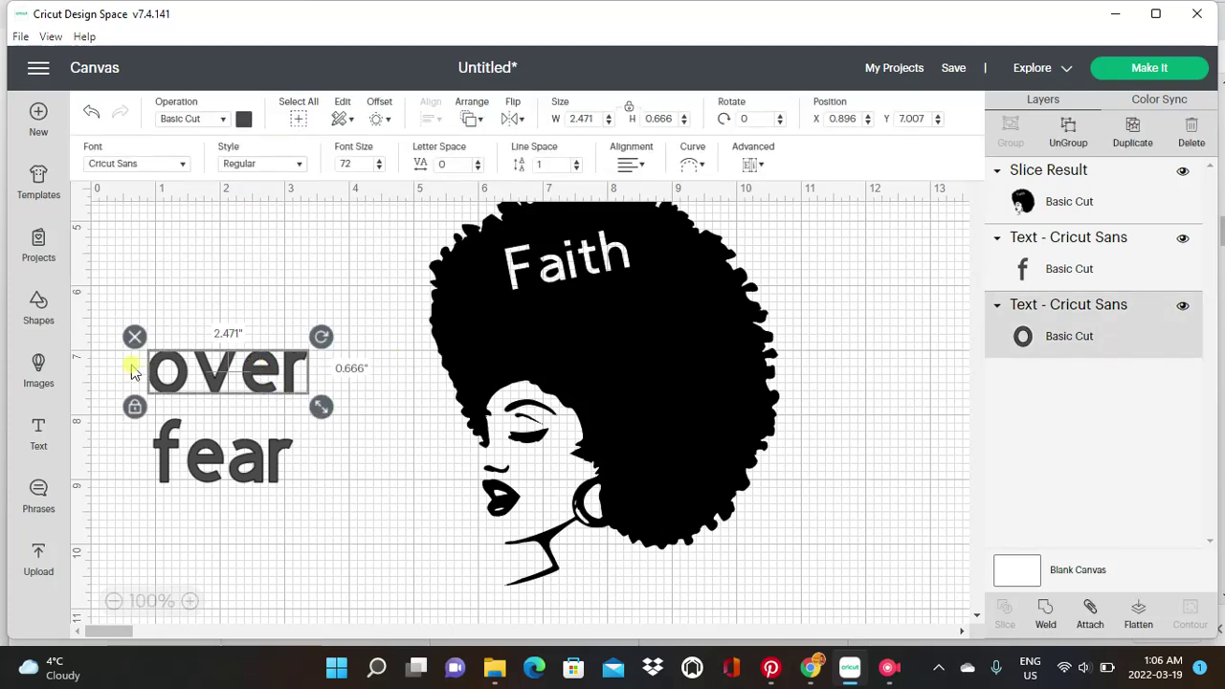
drag(577, 358, 577, 375)
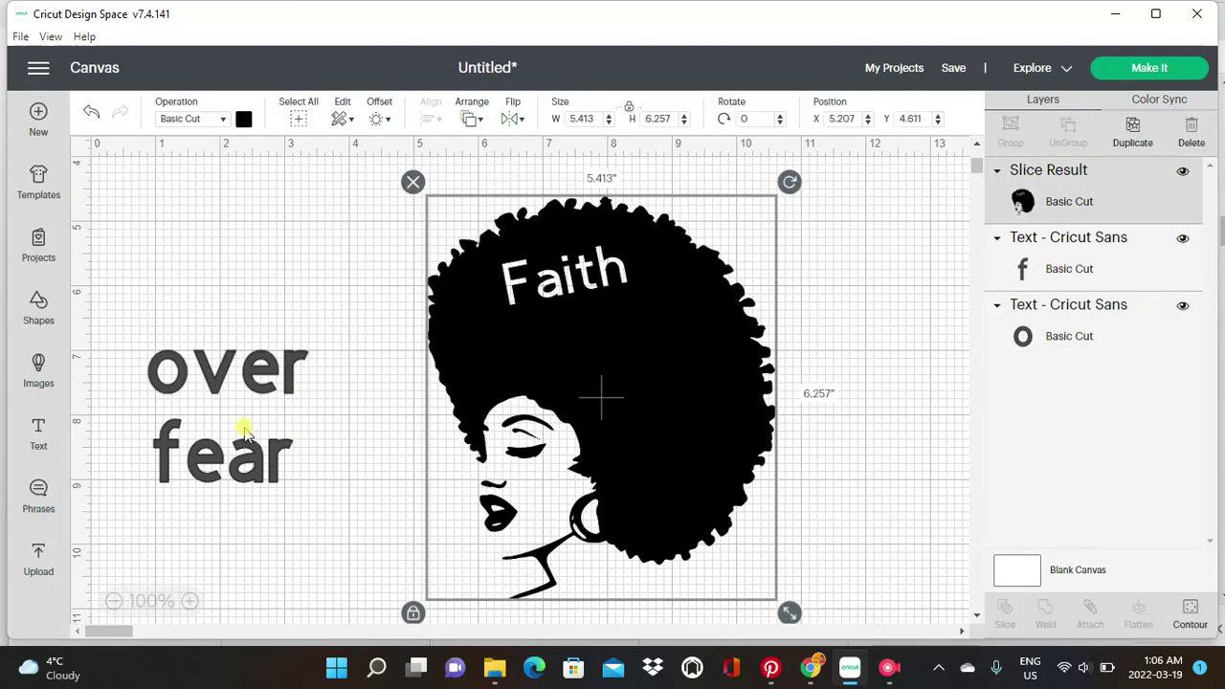
click(214, 381)
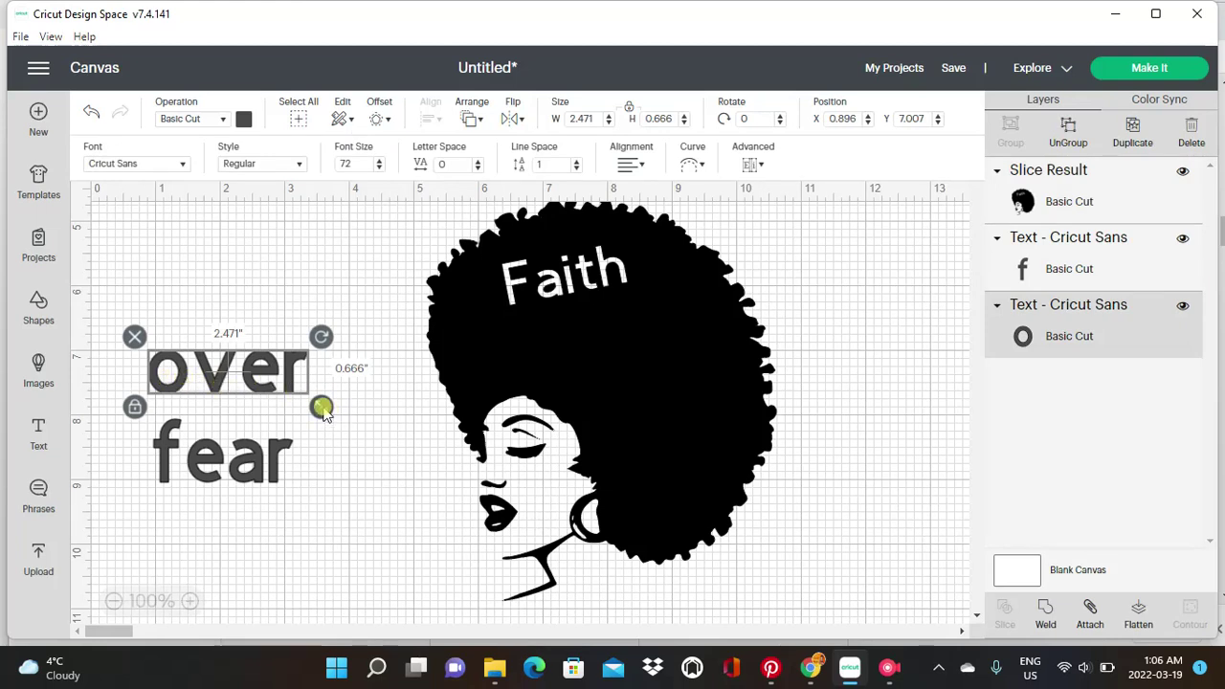
click(136, 408)
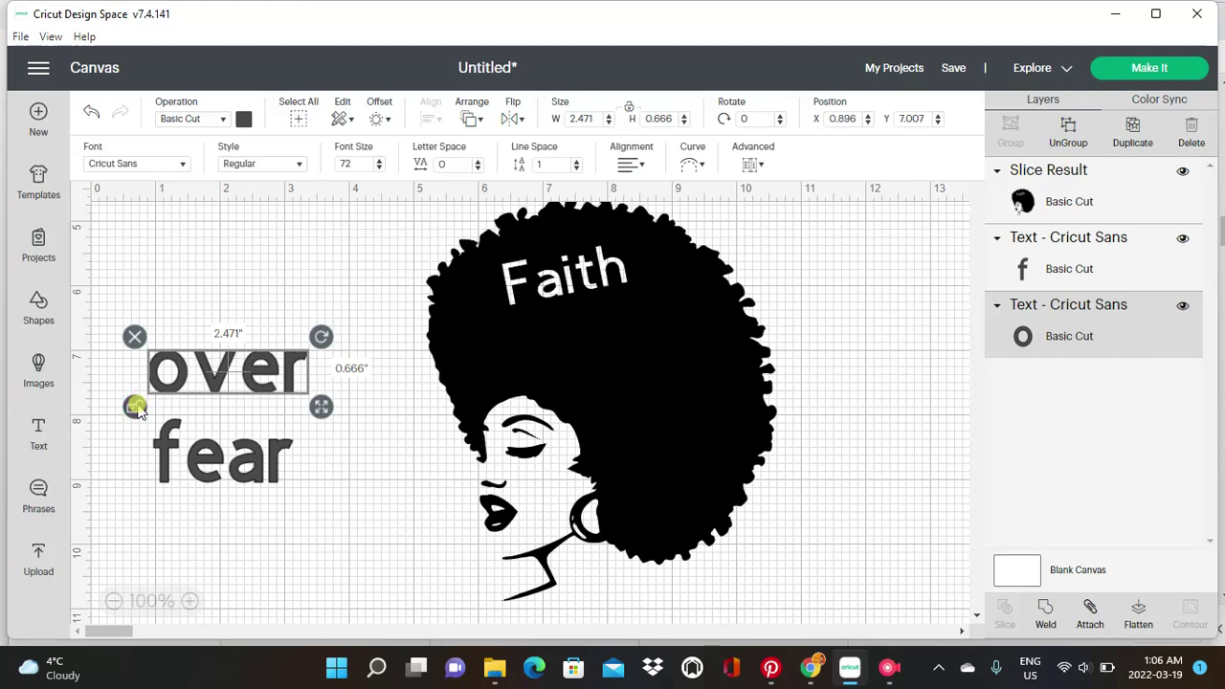
drag(322, 409, 300, 399)
drag(244, 372, 609, 348)
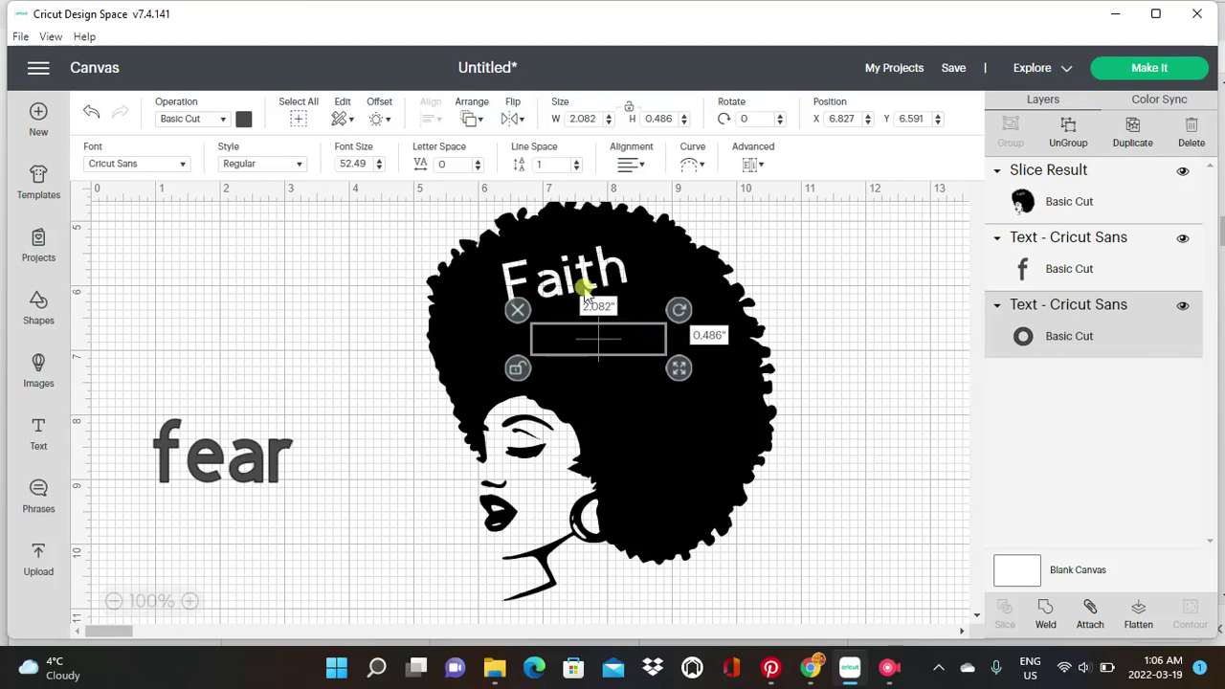
Move 'over' forward twice, tilt it about 3°, and select it with the head.
click(475, 120)
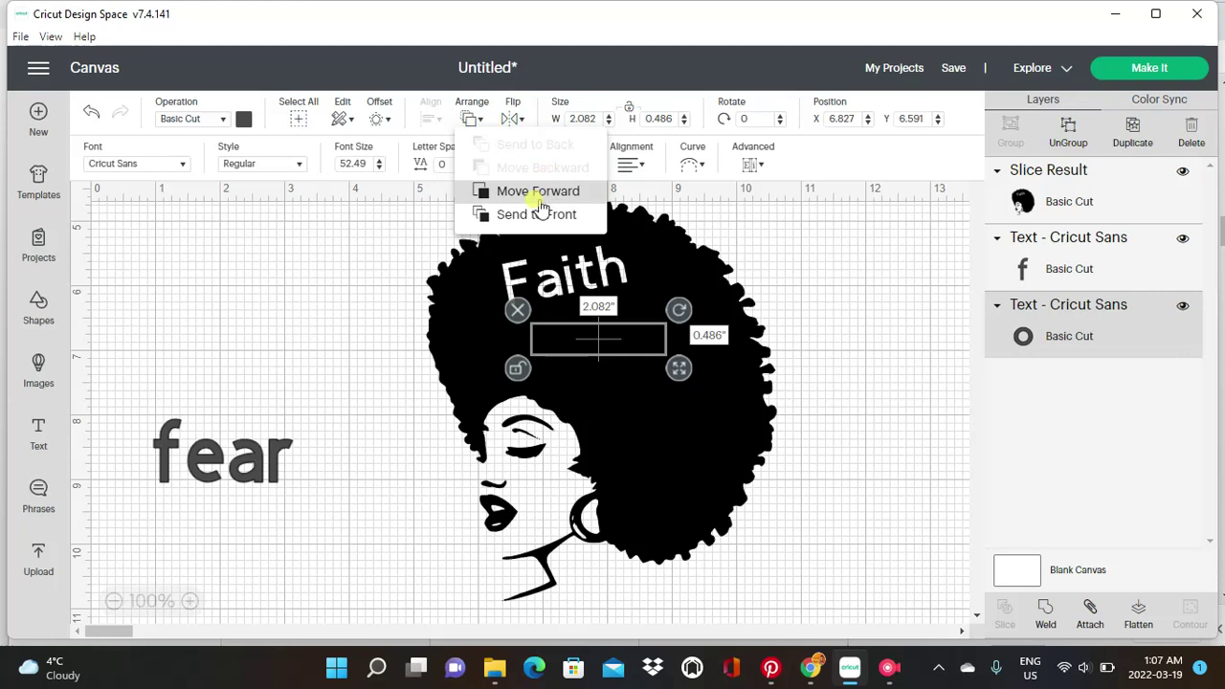
click(538, 191)
click(475, 120)
click(522, 196)
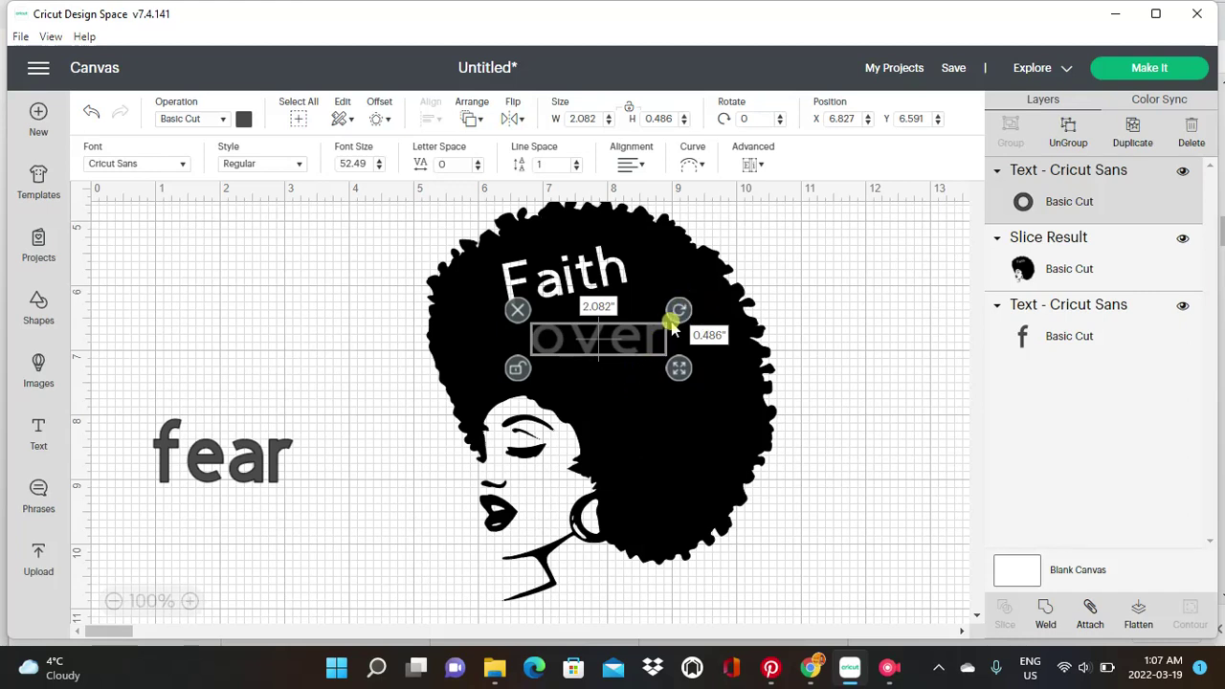
drag(678, 309, 654, 354)
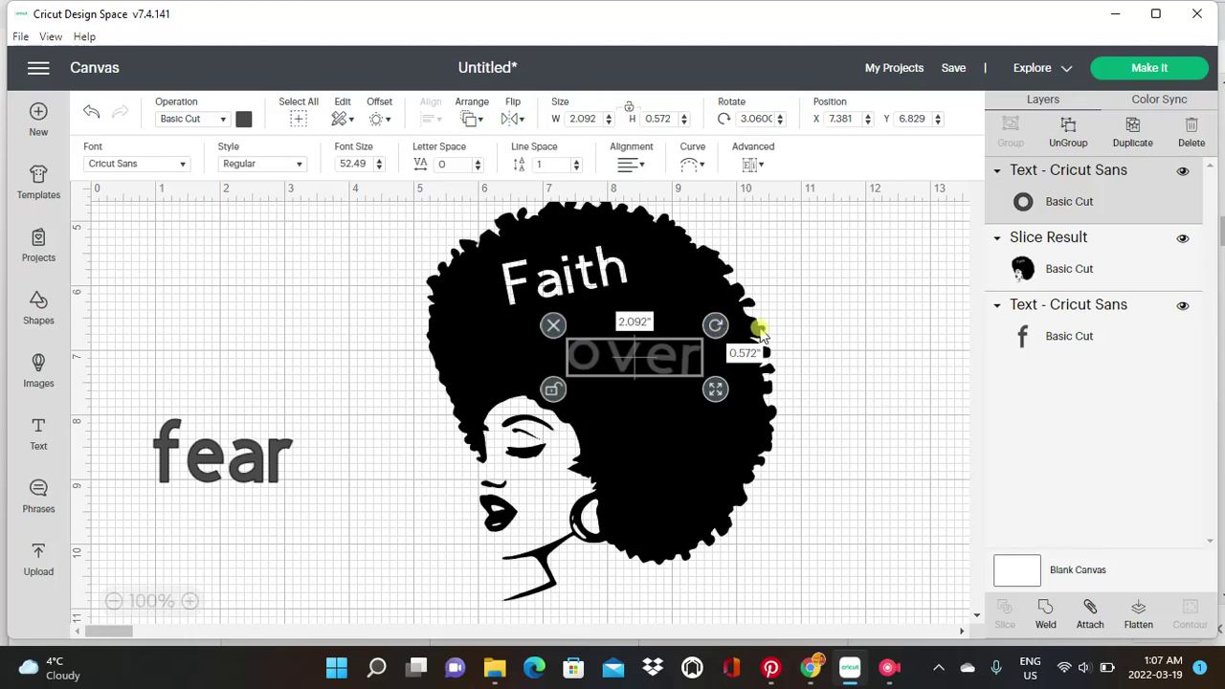
click(873, 386)
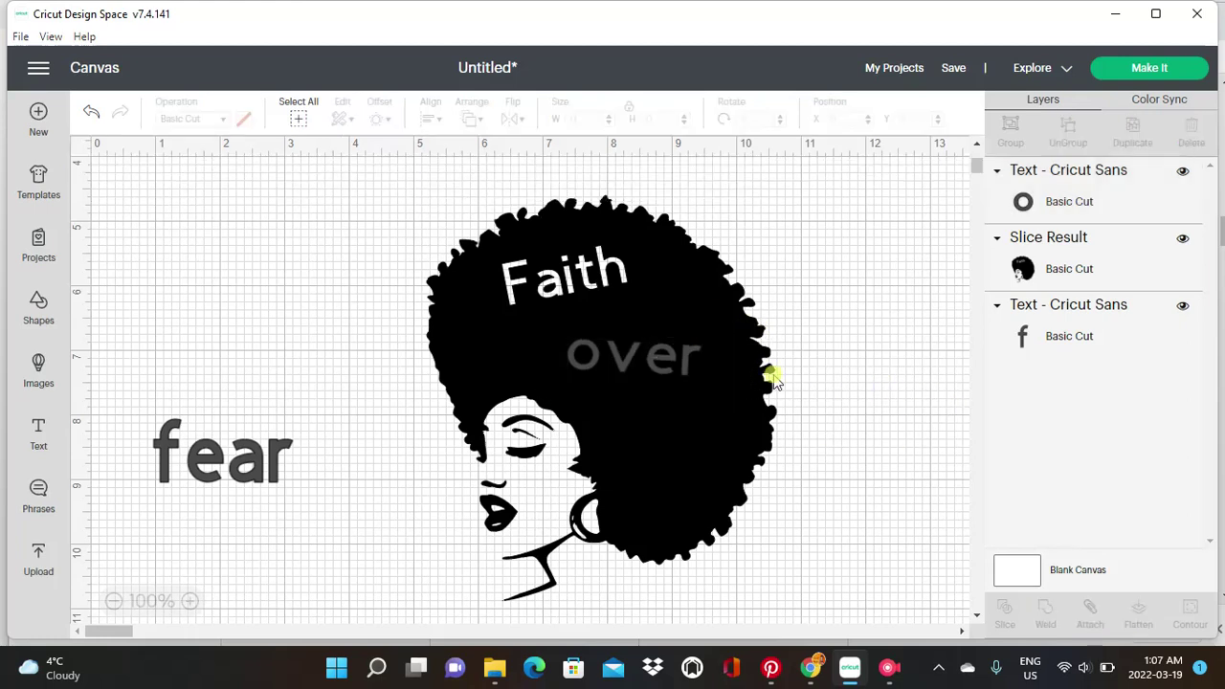
drag(398, 197, 806, 602)
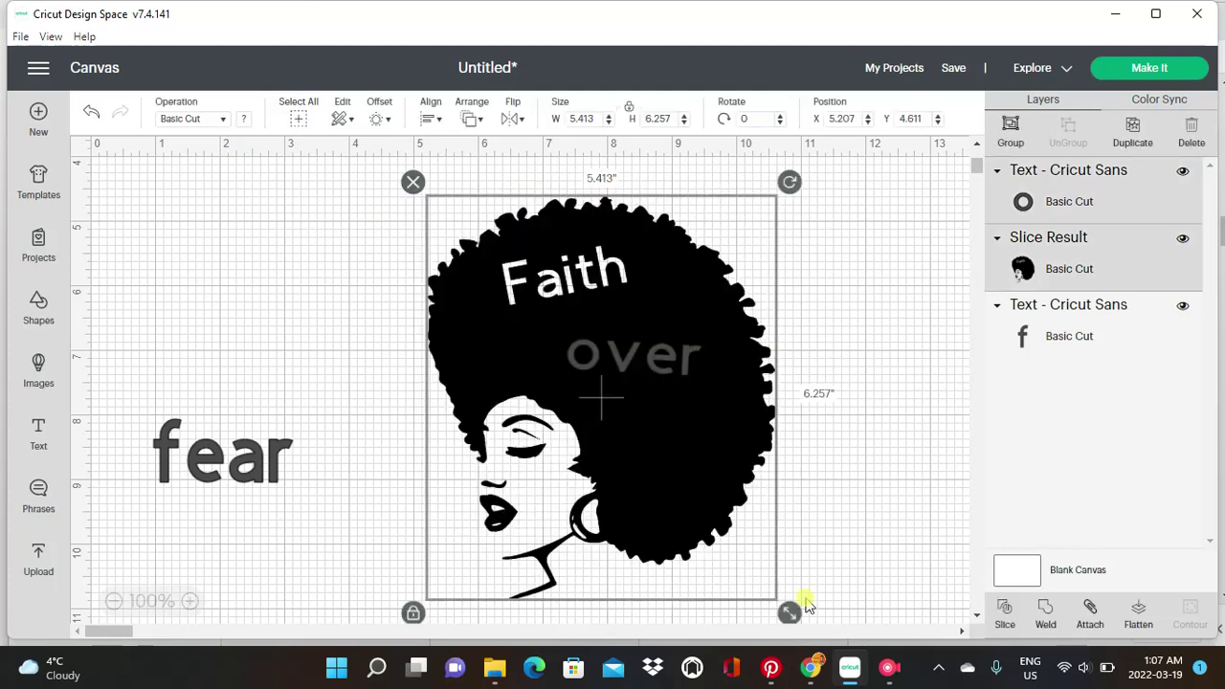
Slice 'over' from the hair, deleting the 'over' piece and leftover 'ov' piece.
click(1003, 620)
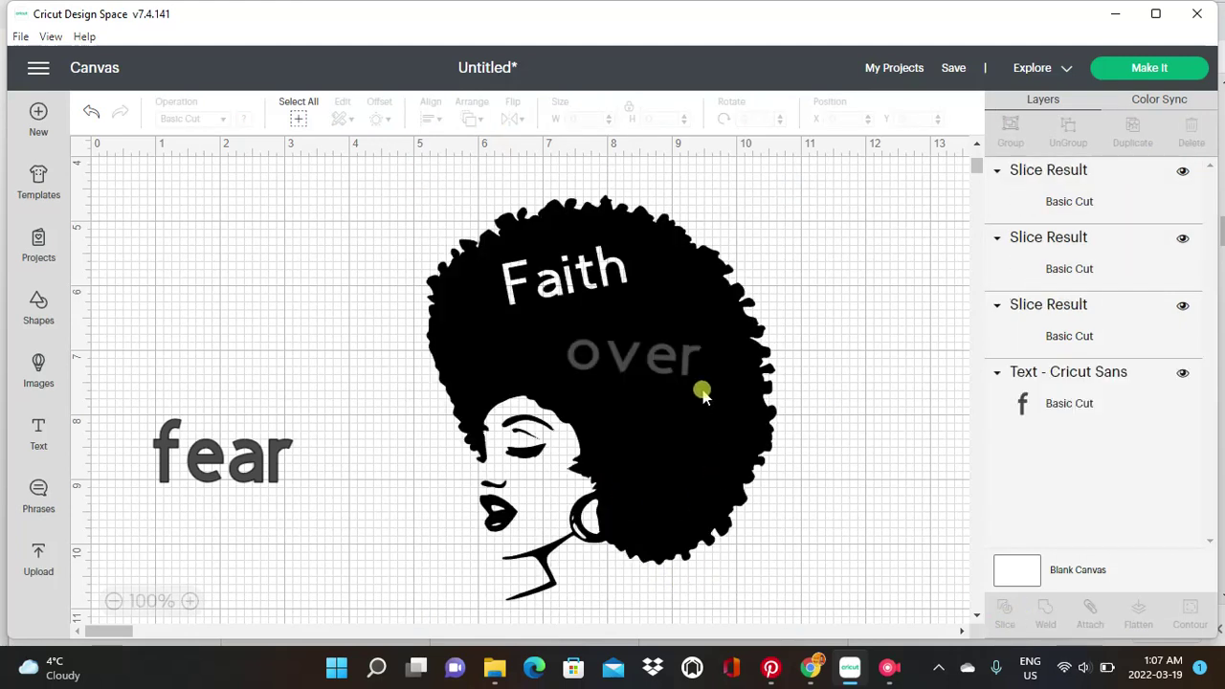
click(656, 359)
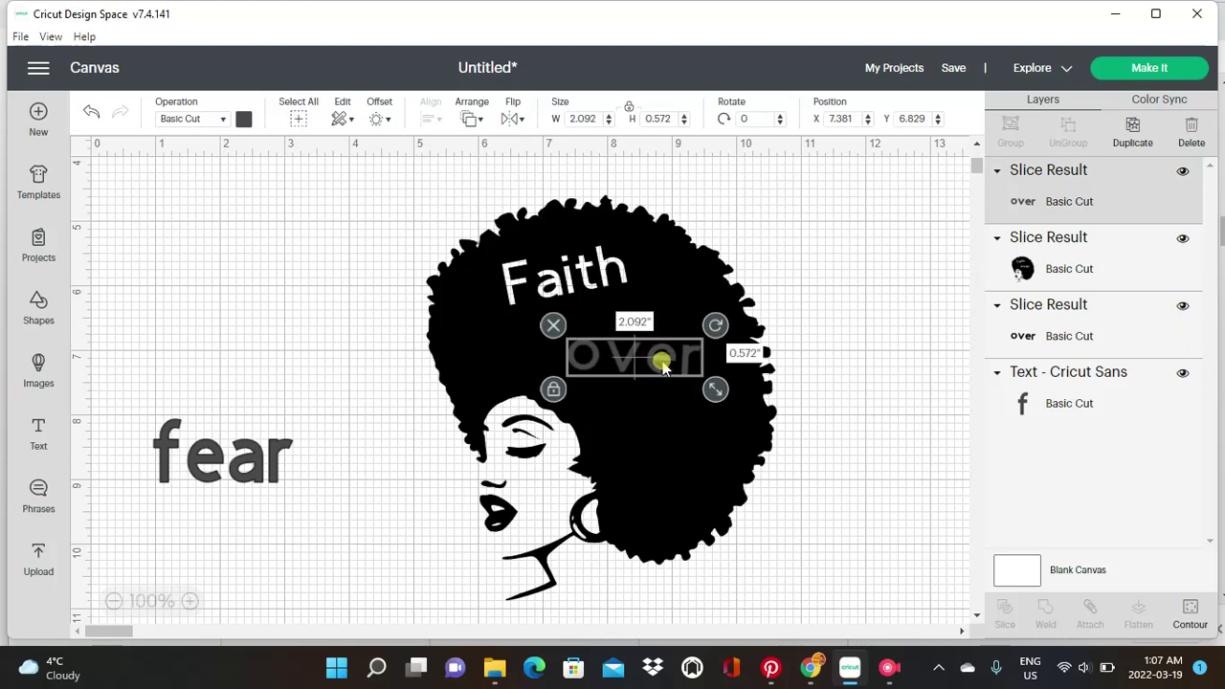
click(555, 325)
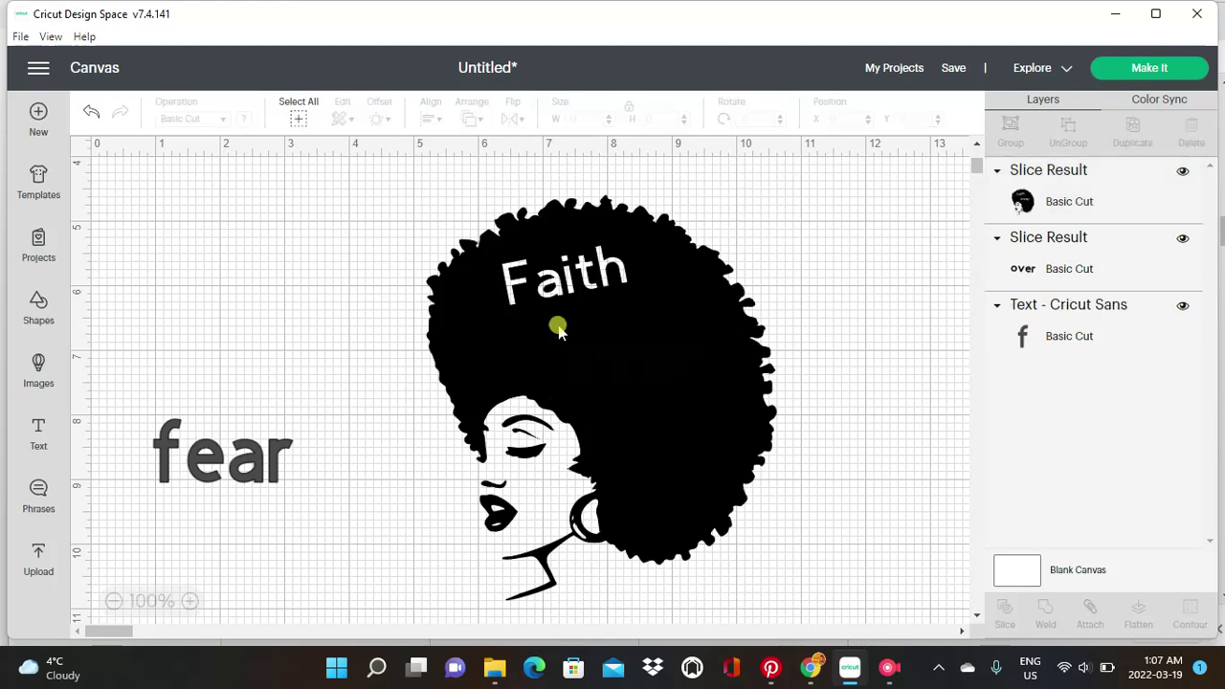
drag(652, 412, 845, 377)
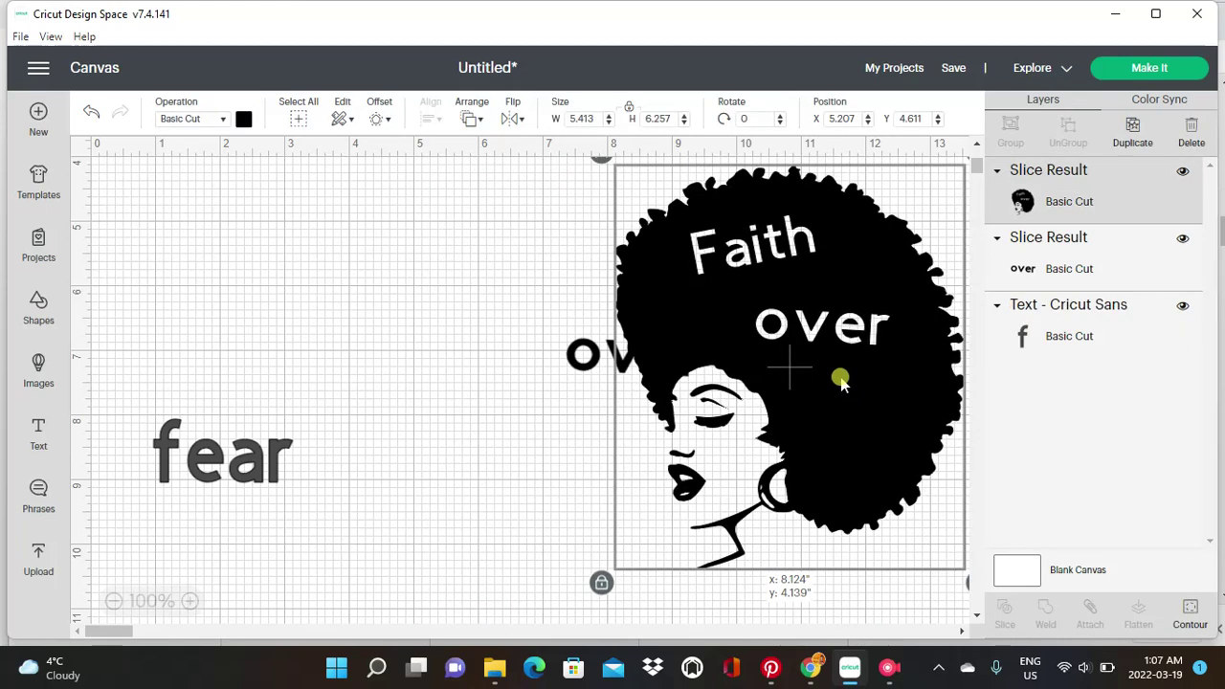
click(598, 349)
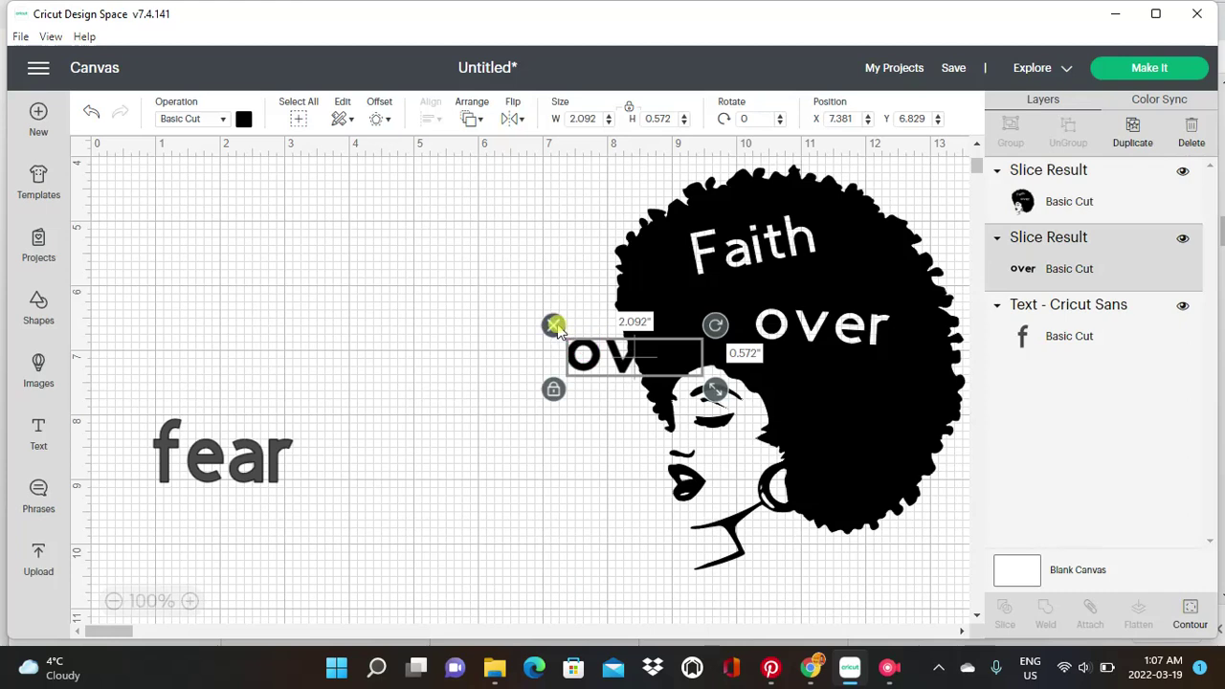
click(553, 326)
drag(623, 343, 487, 355)
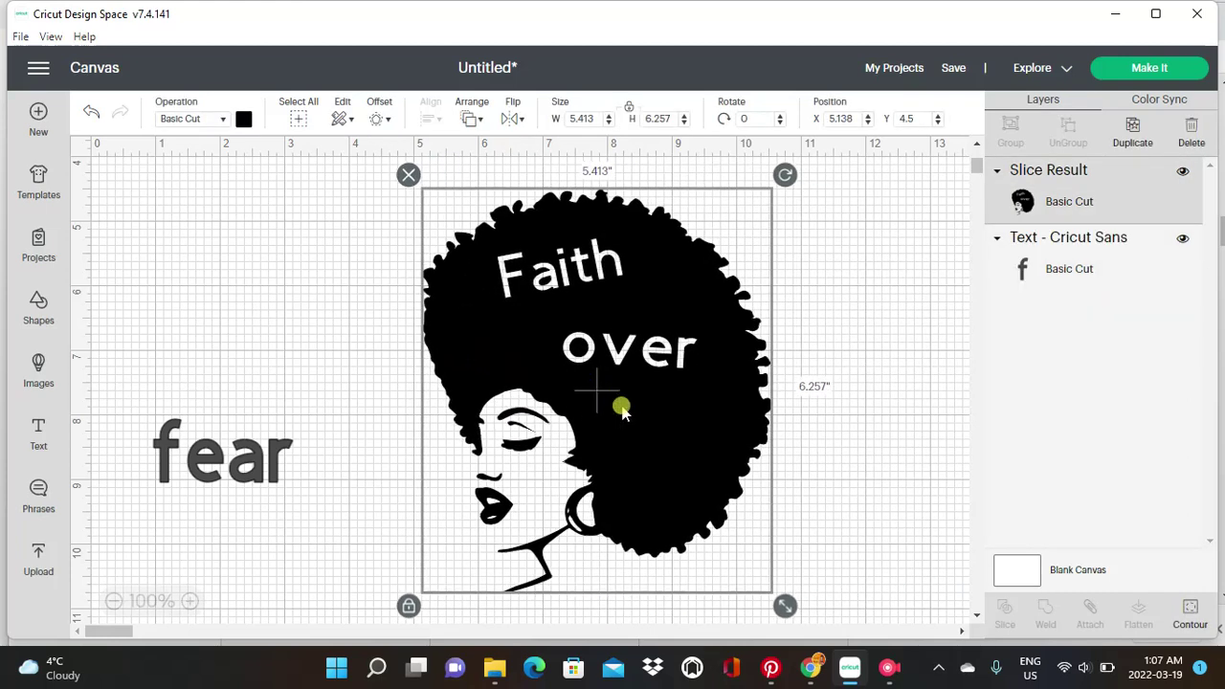
click(808, 373)
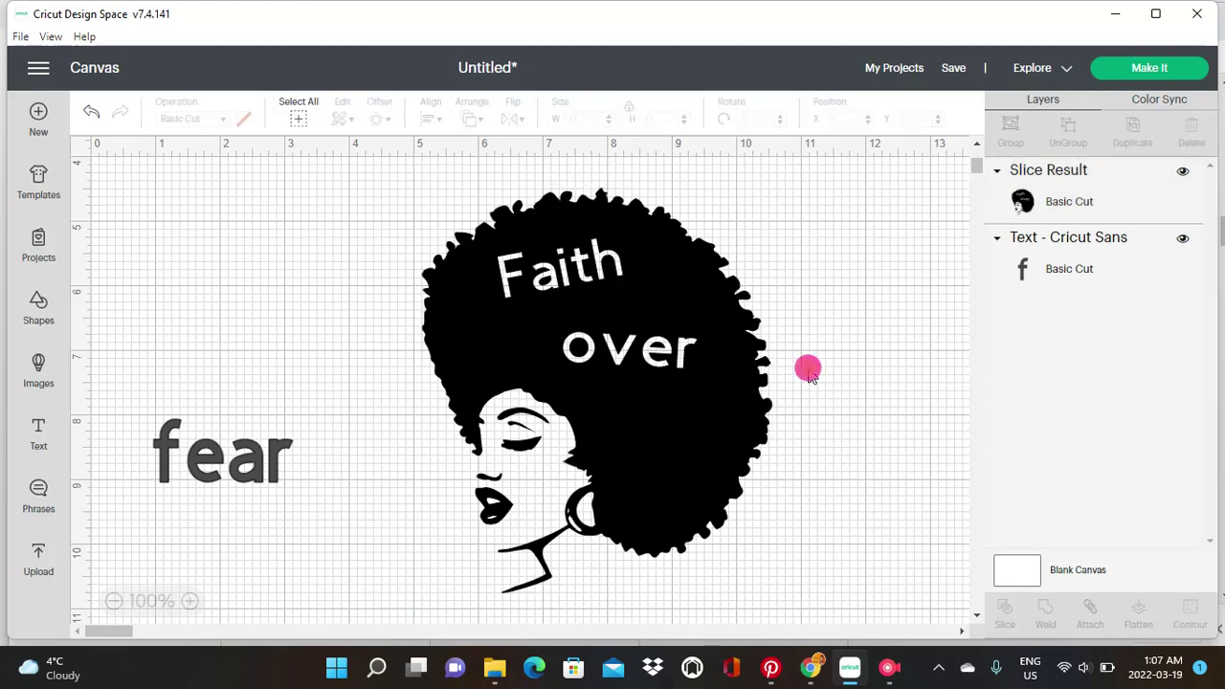
Unlock proportions, shrink 'fear' to 1.64 × 0.821 in, and move it forward.
click(244, 469)
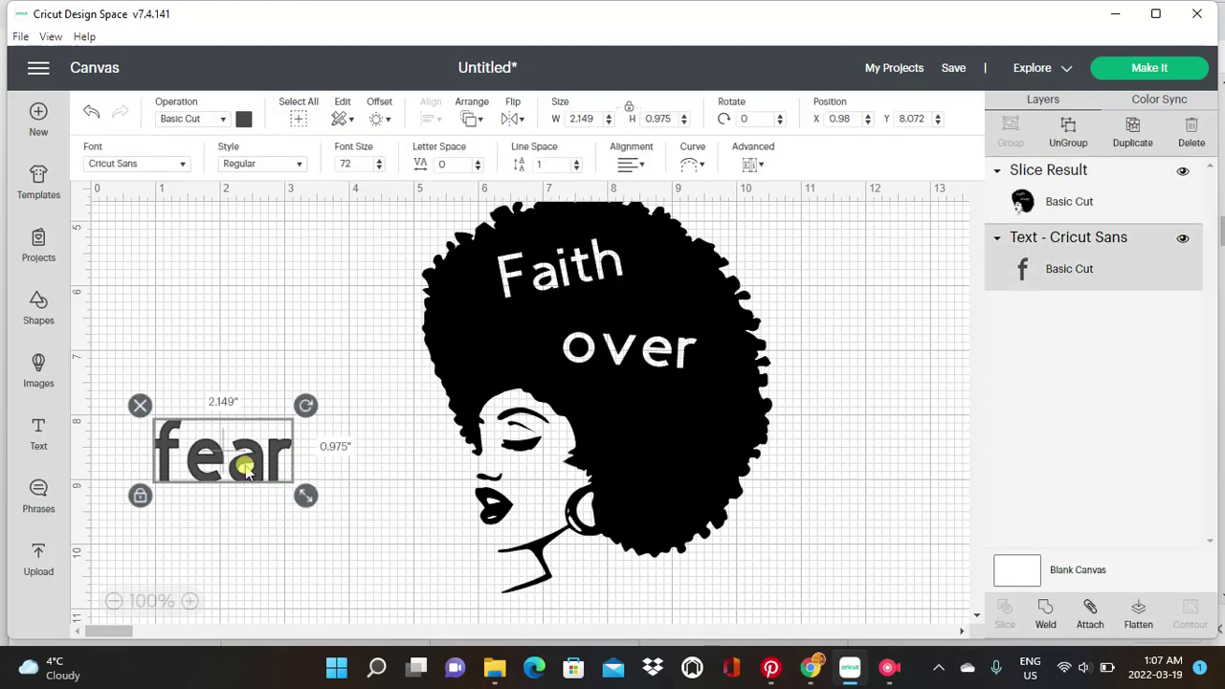
click(139, 495)
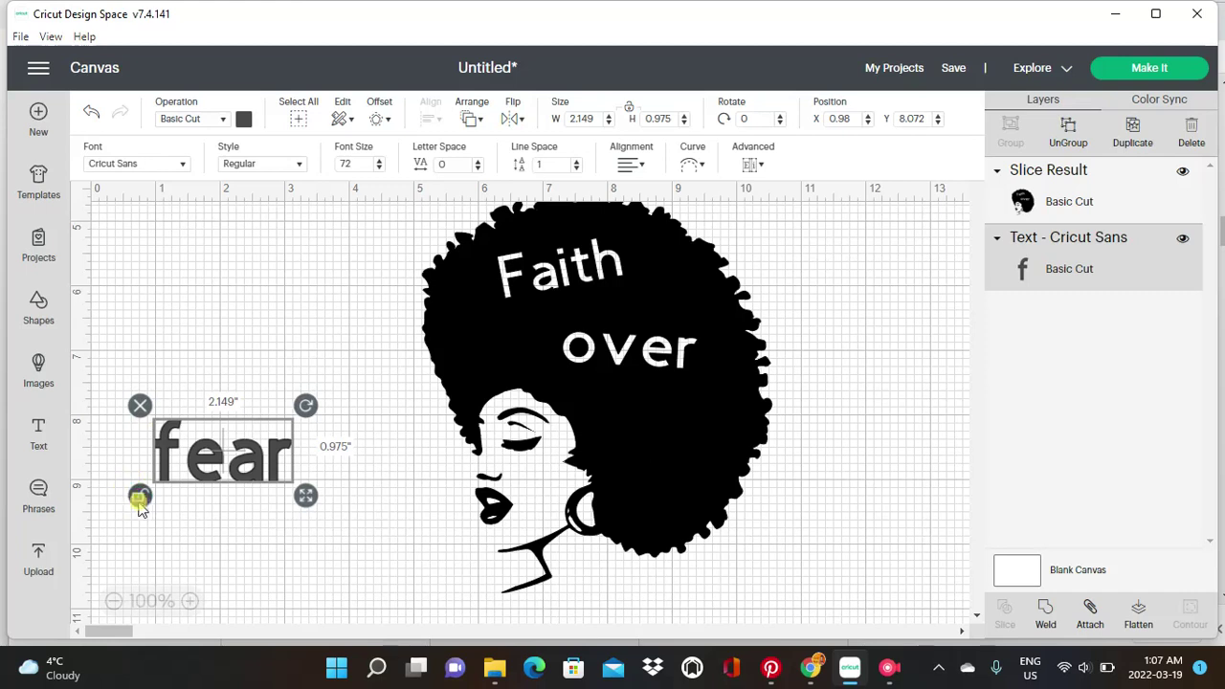
drag(306, 495, 715, 430)
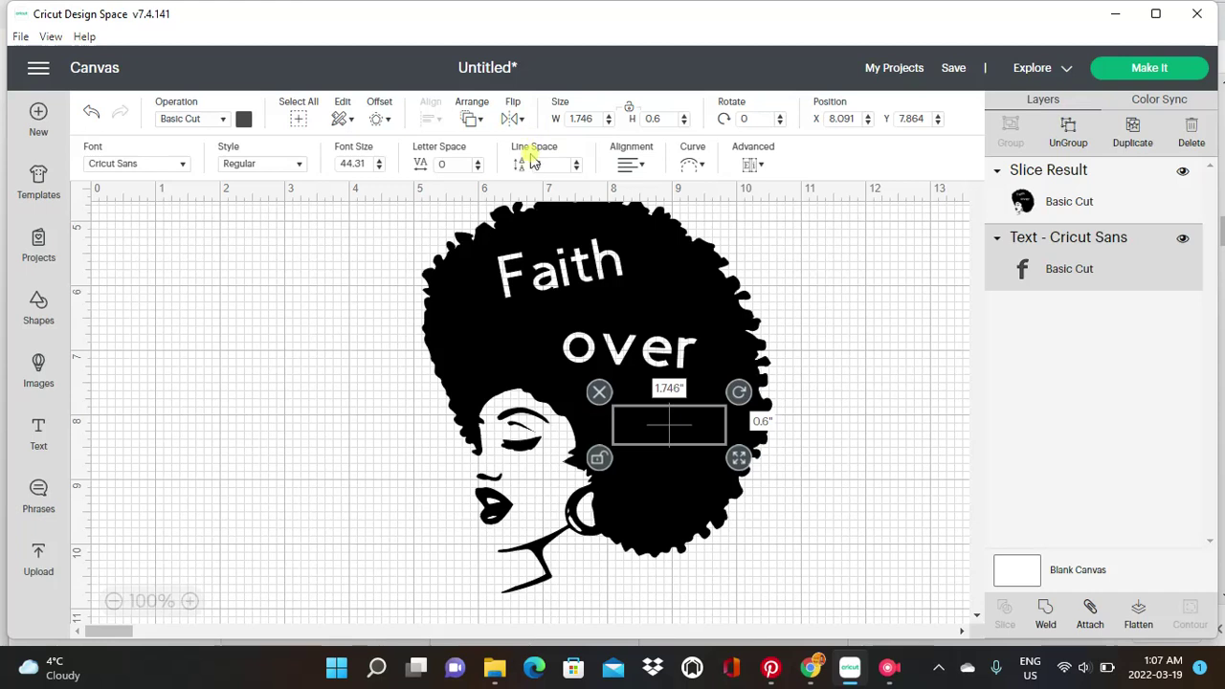
click(471, 119)
click(527, 192)
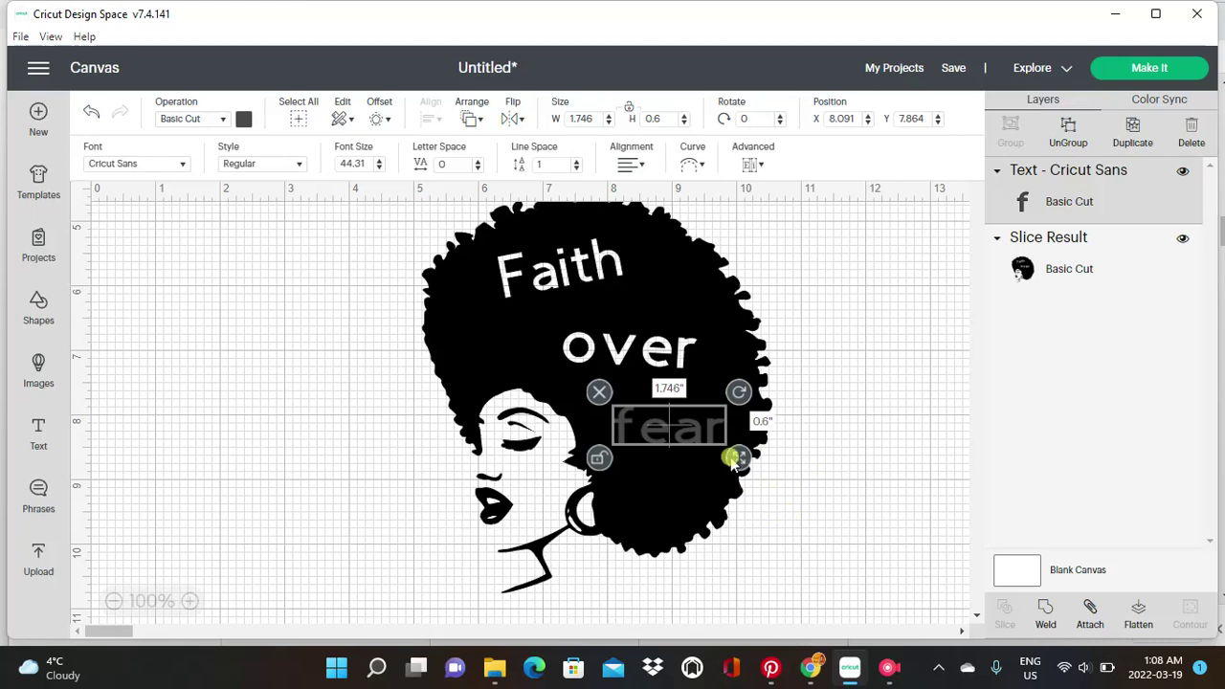
Place 'fear' in the lower hair tilted to 345.57°, then select the whole design.
drag(738, 459, 738, 465)
mouse_move(670, 426)
mouse_down()
mouse_move(657, 418)
mouse_move(665, 425)
mouse_up()
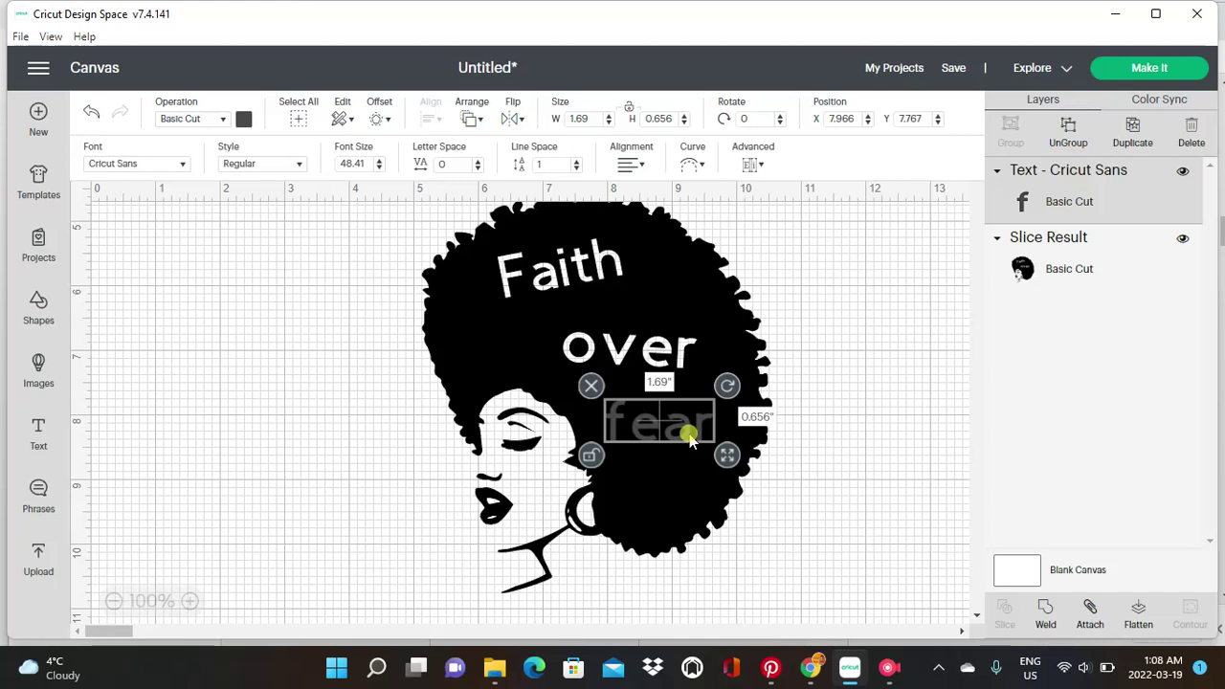
drag(691, 439, 698, 446)
drag(735, 392, 718, 378)
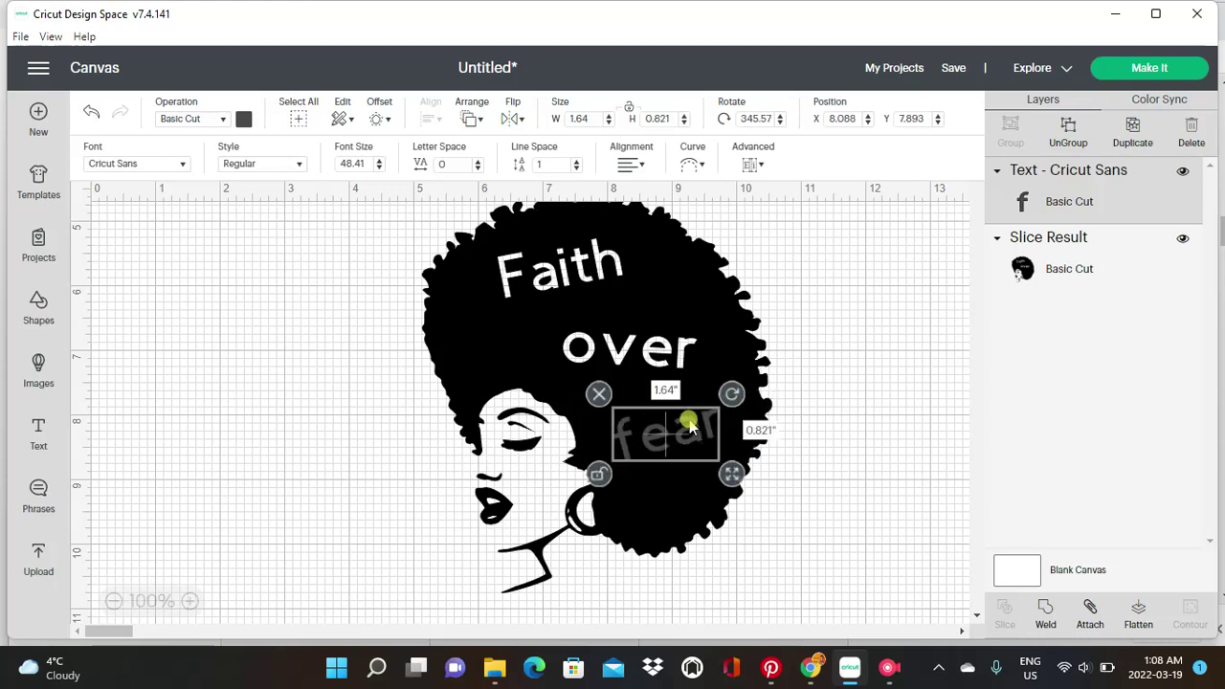
drag(693, 442, 689, 444)
click(852, 502)
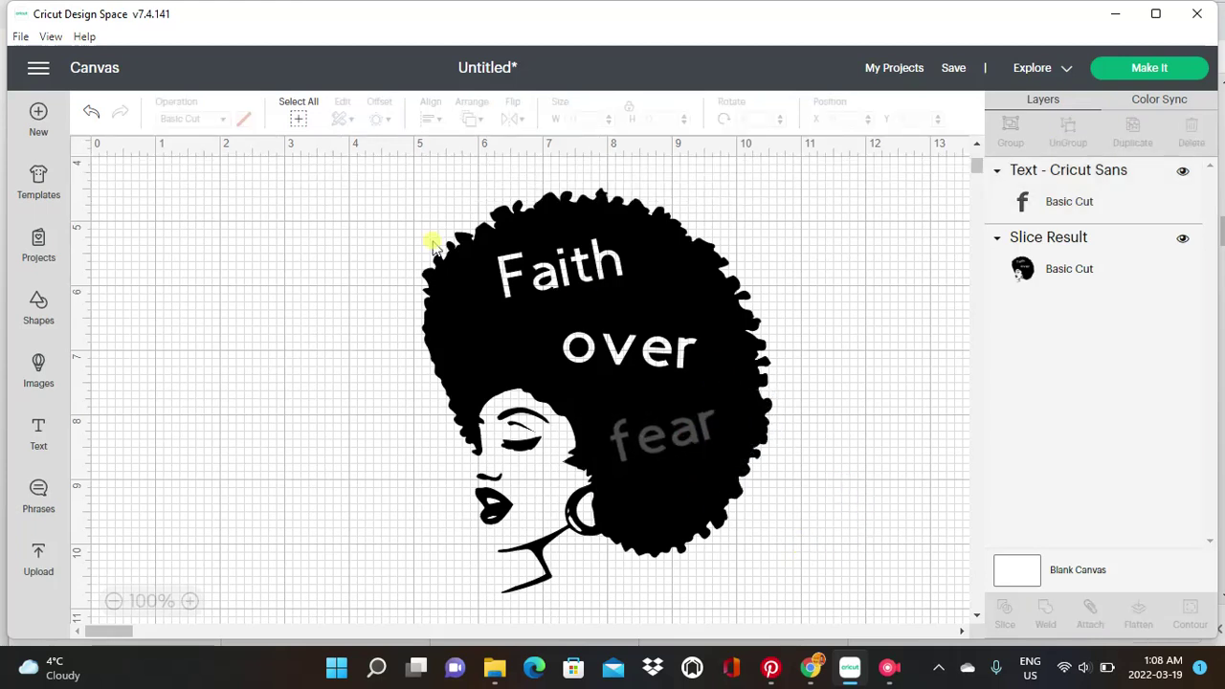
drag(372, 192, 795, 599)
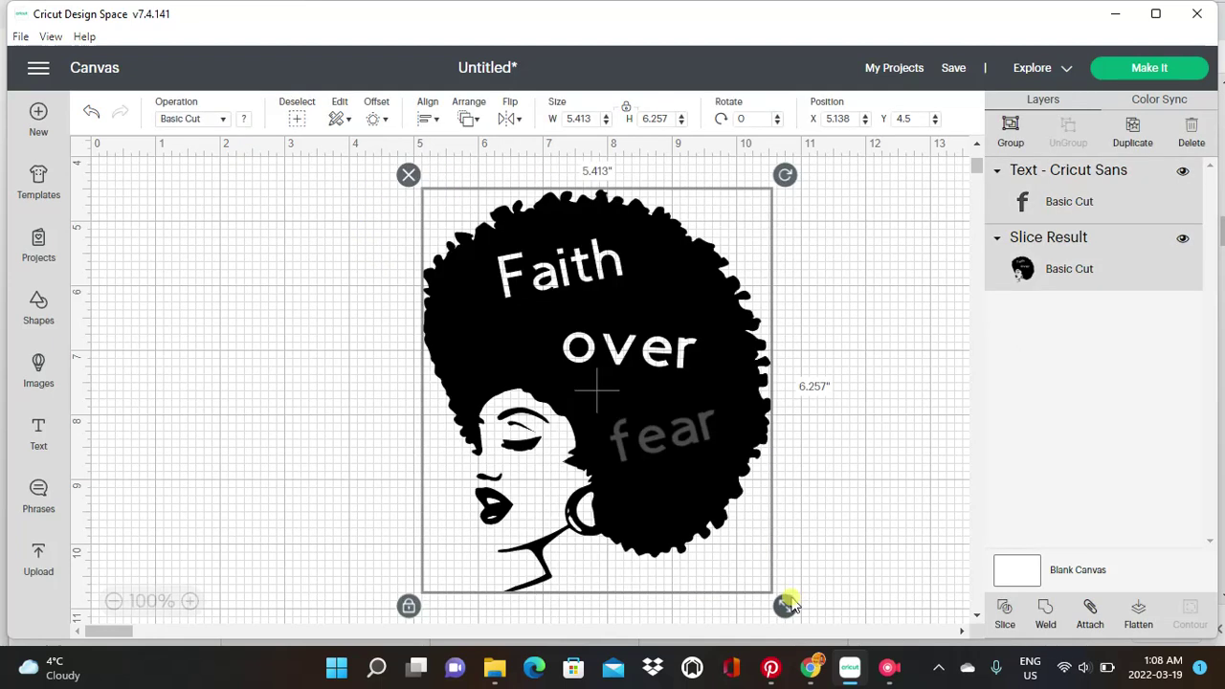
Slice 'fear' out, delete both leftover 'fear' pieces, and recentre the head image.
click(1000, 620)
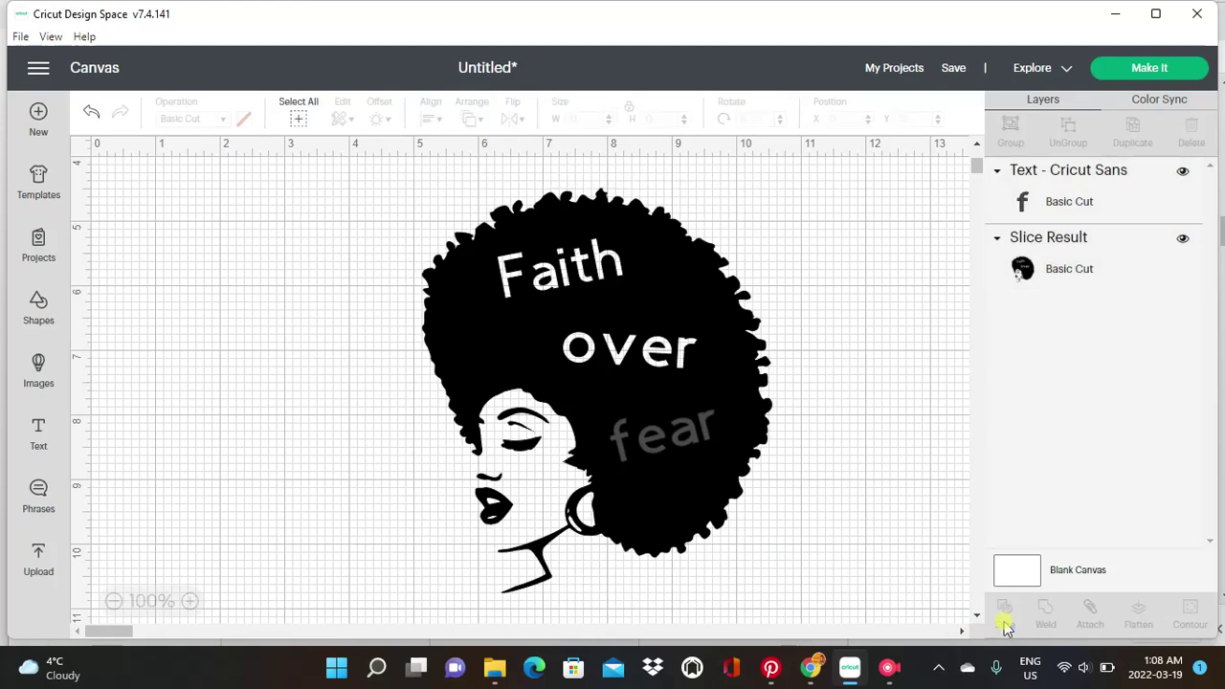
click(637, 429)
click(595, 395)
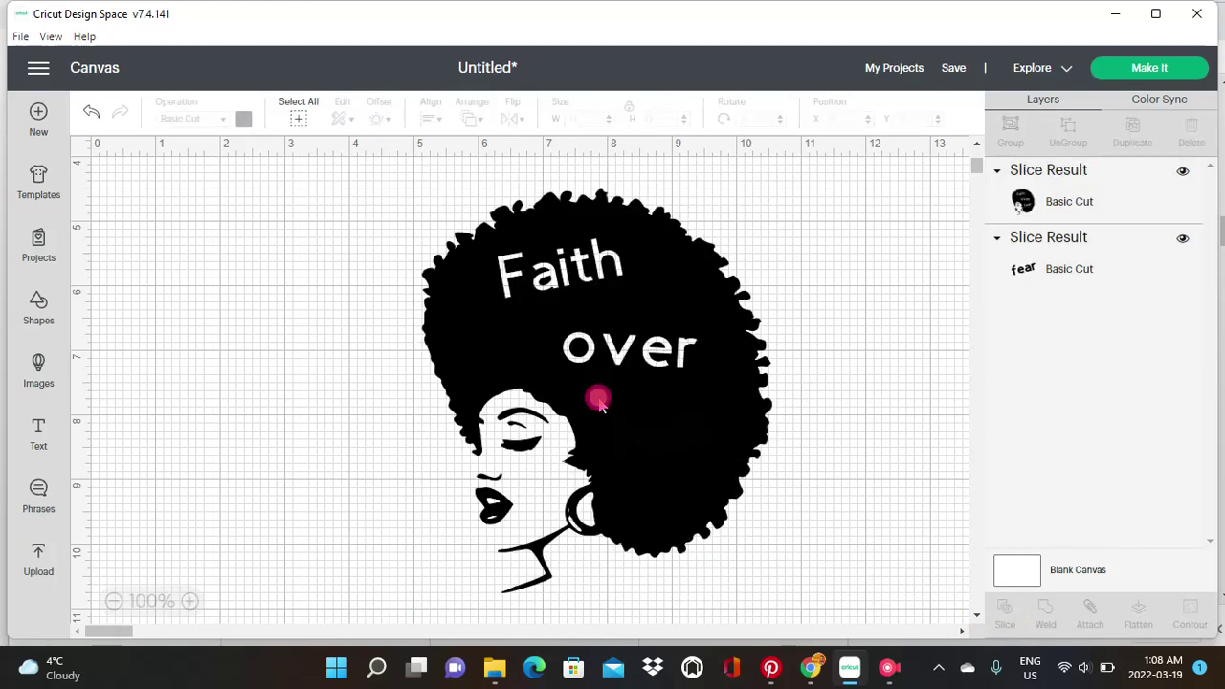
drag(647, 421, 486, 422)
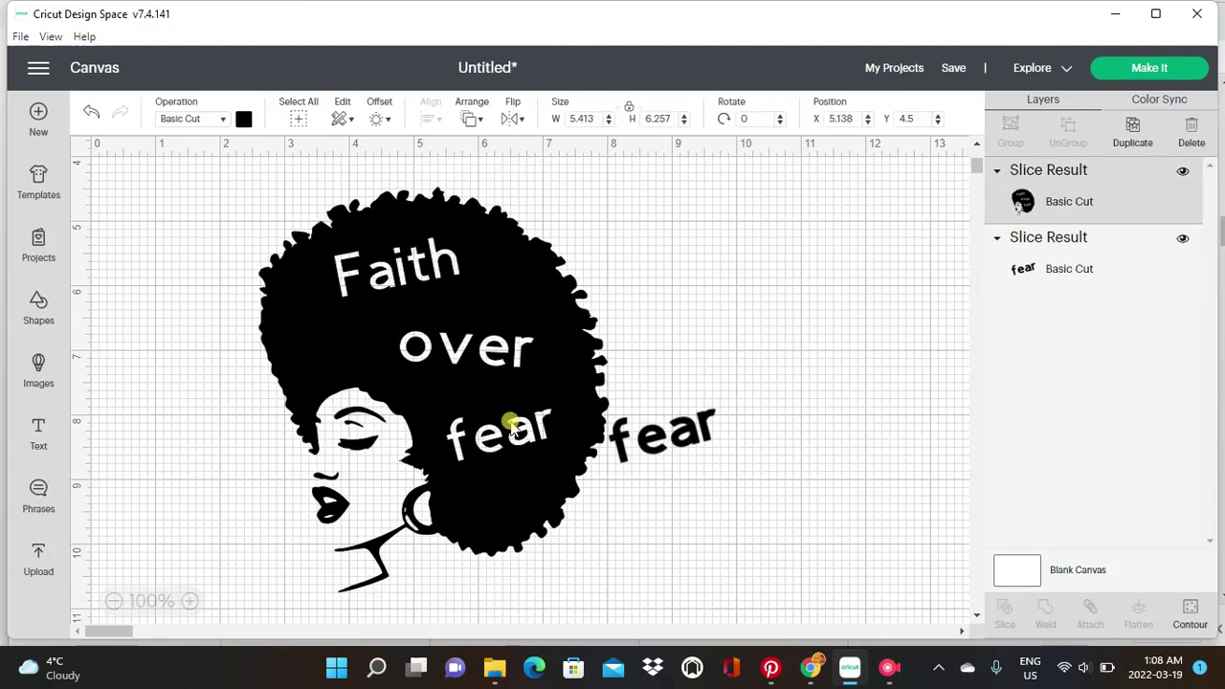
click(640, 433)
click(595, 395)
drag(593, 400, 673, 414)
click(844, 421)
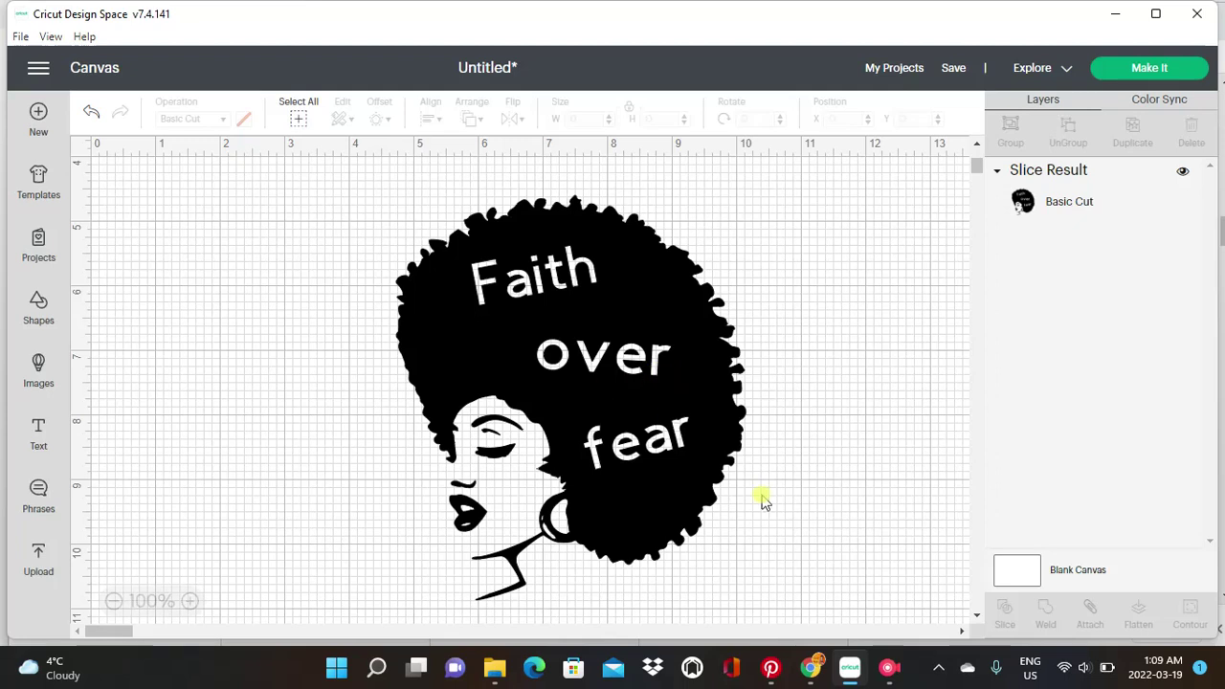
click(889, 667)
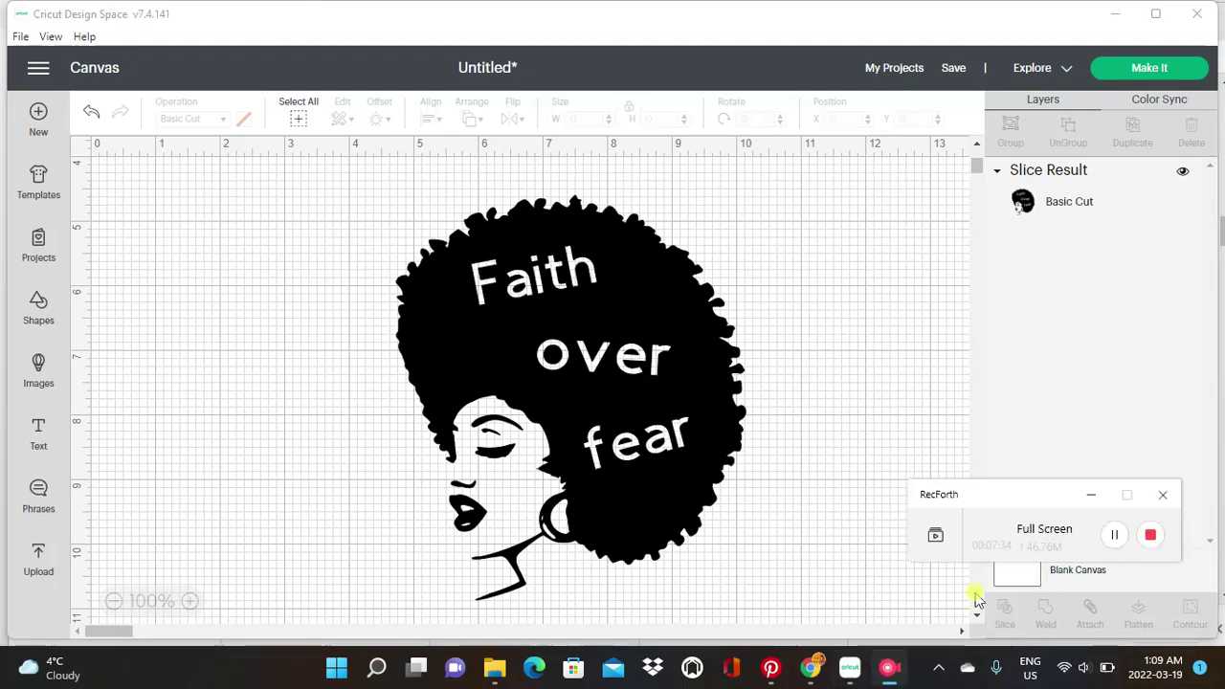